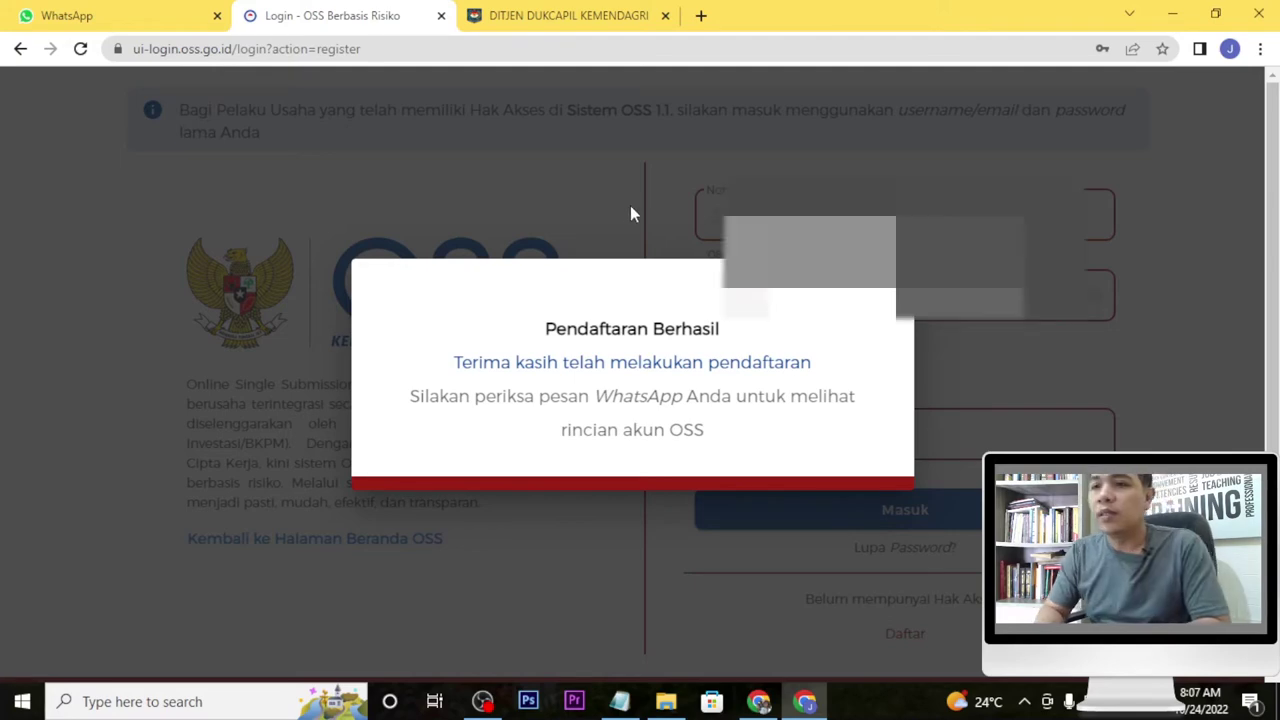
Dismiss the registration success notice, enter the captcha code and sign in to OSS.
left_click(630, 207)
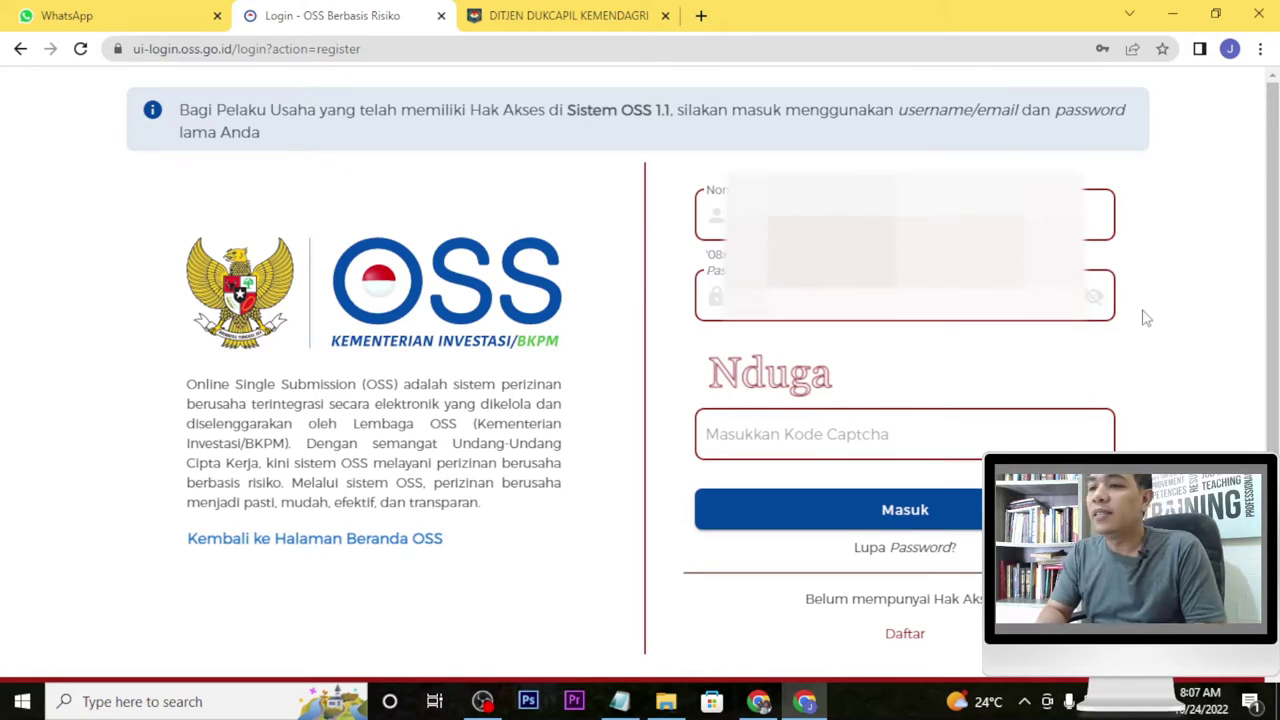
left_click(872, 446)
type("Nduga")
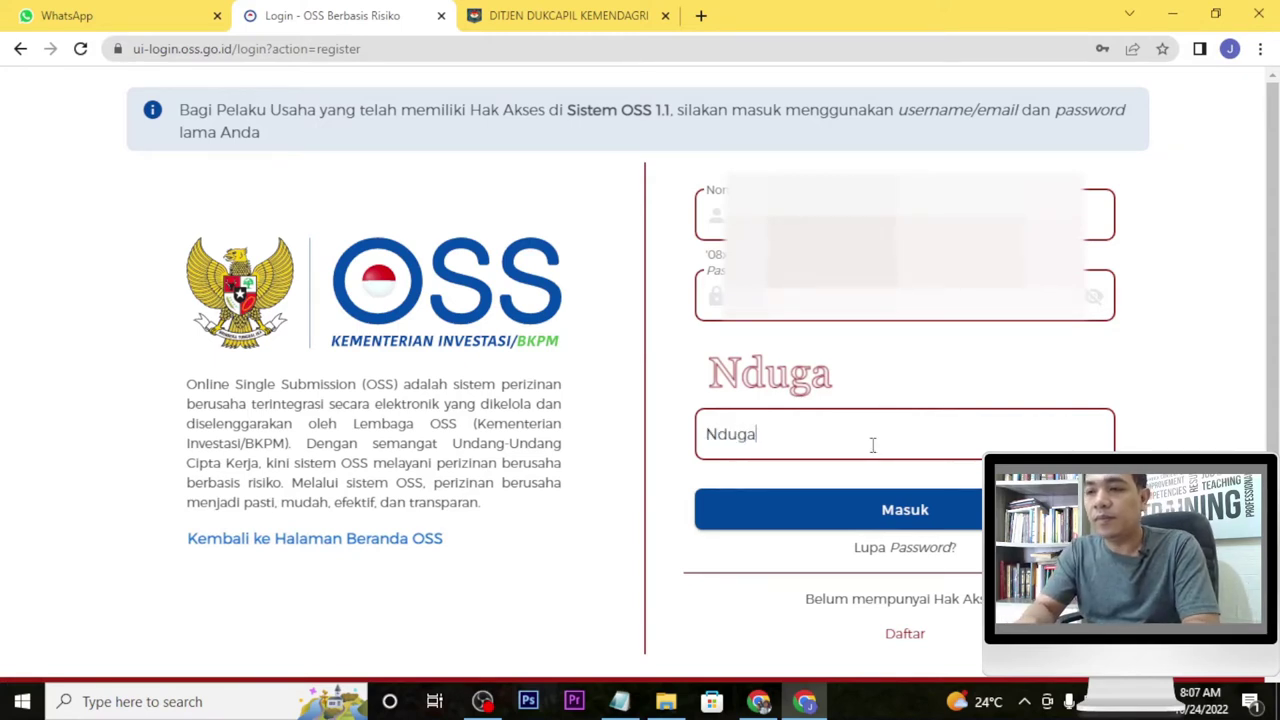
left_click(857, 518)
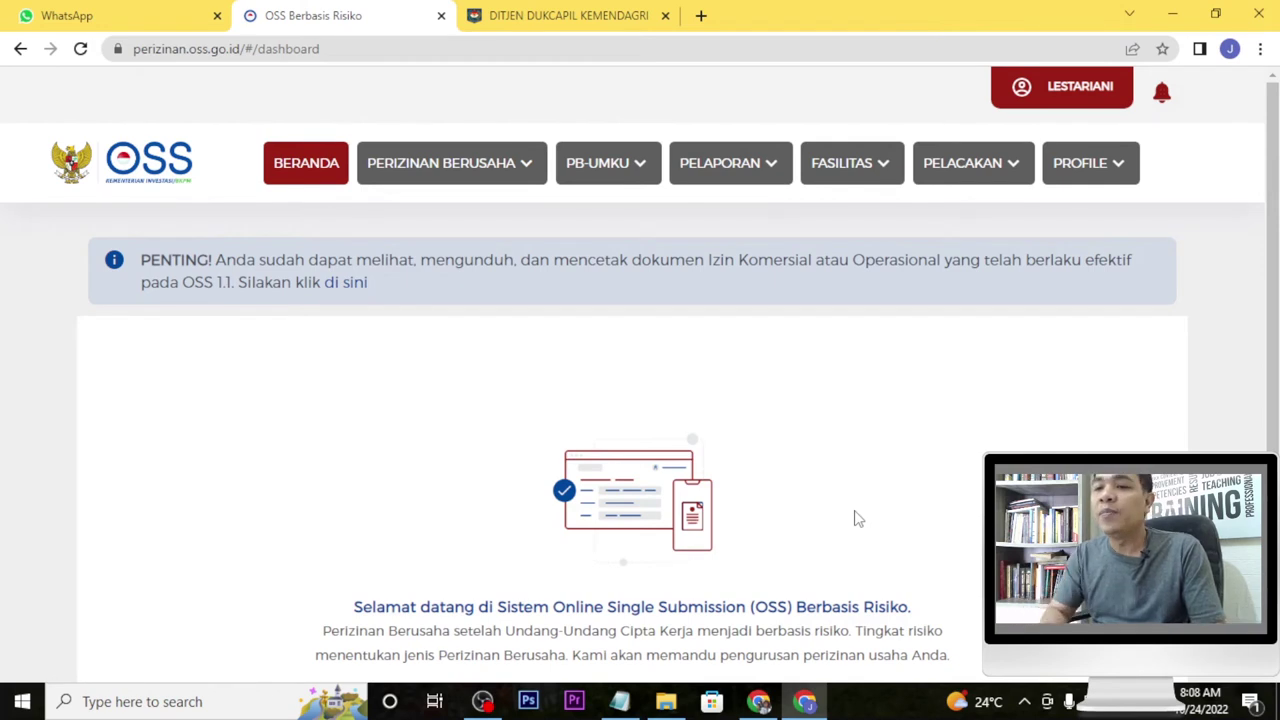
Start a new licence application via Perizinan Berusaha > Permohonan Baru.
left_click(522, 175)
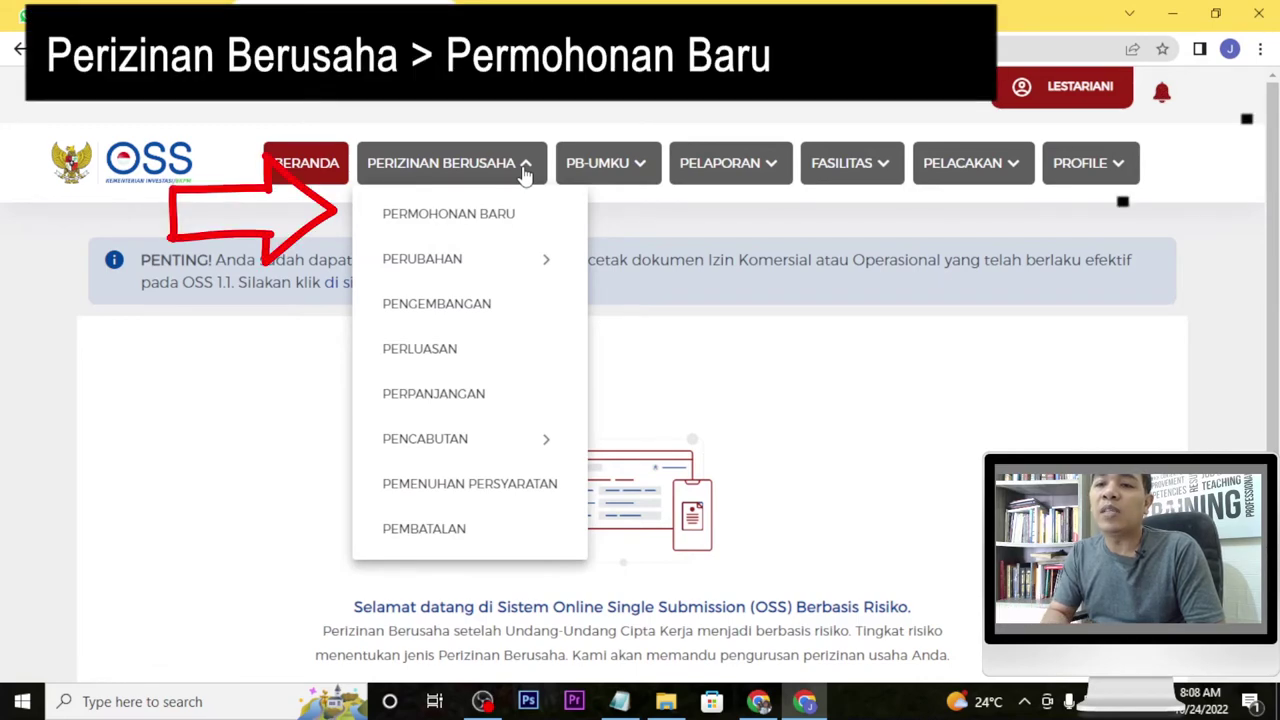
left_click(491, 222)
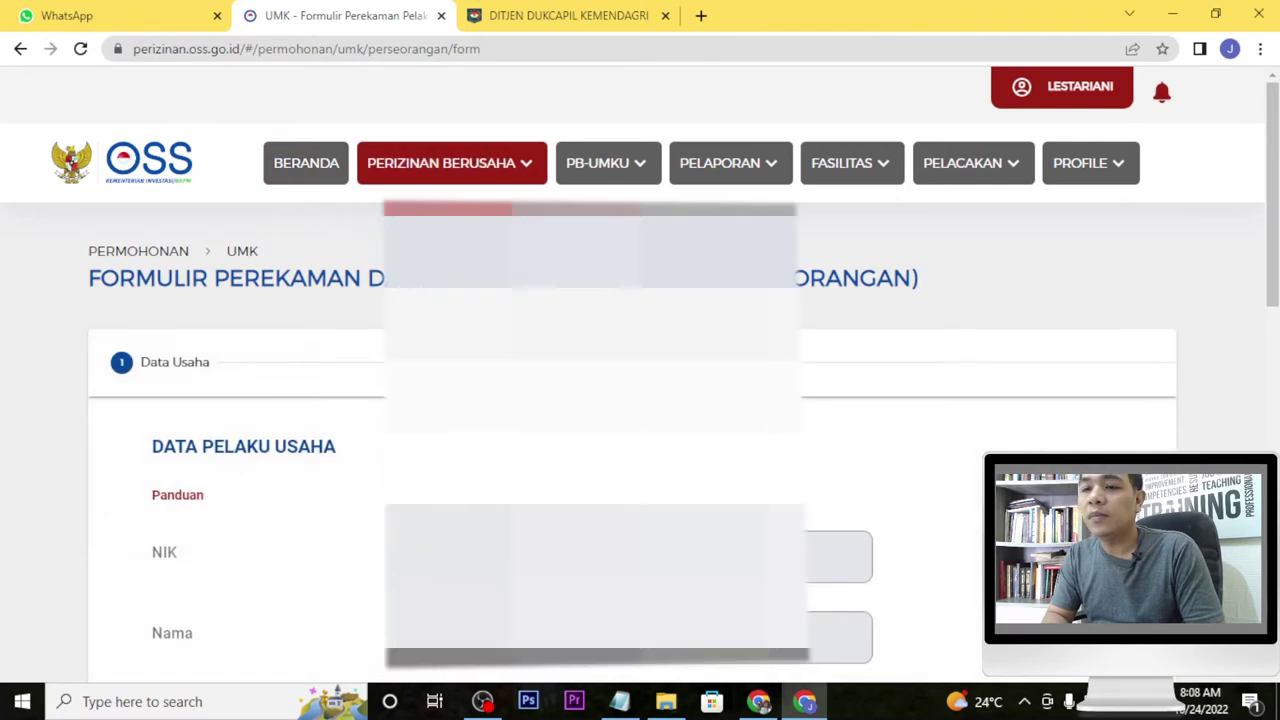
Answer Ya for BPJS Kesehatan and save the business actor data.
scroll(630, 440, "down", 6)
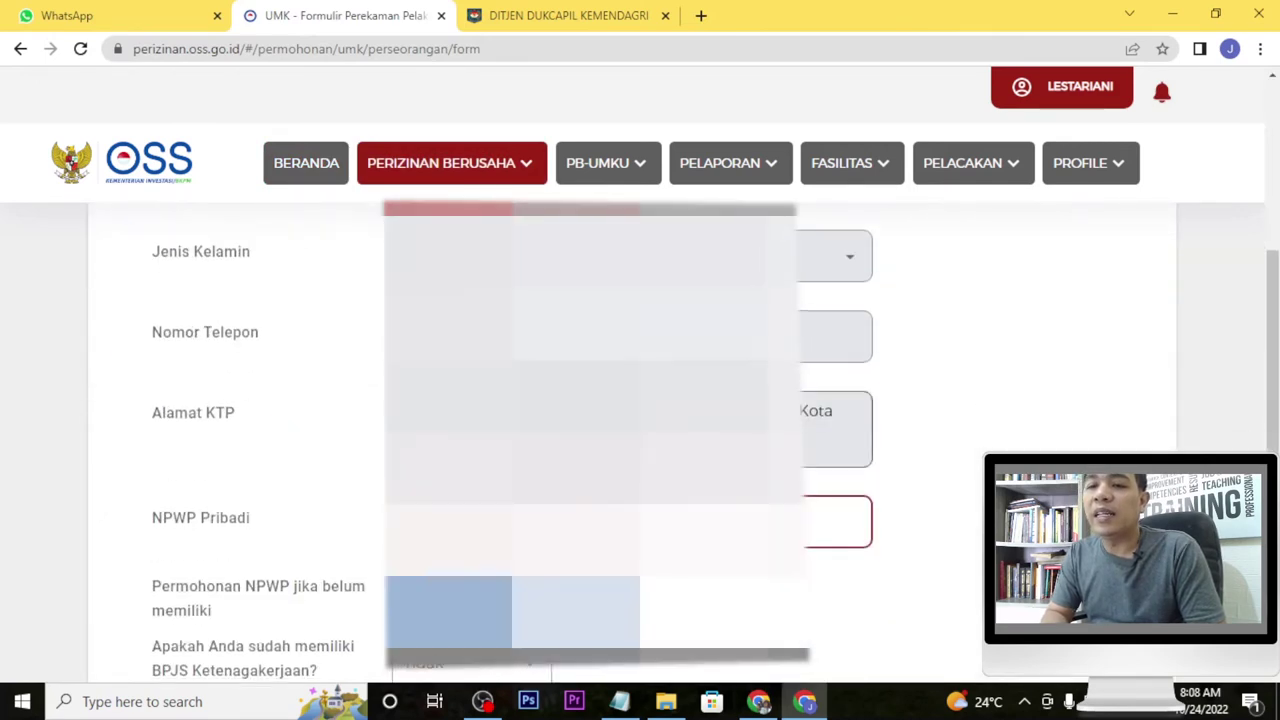
scroll(630, 440, "down", 1)
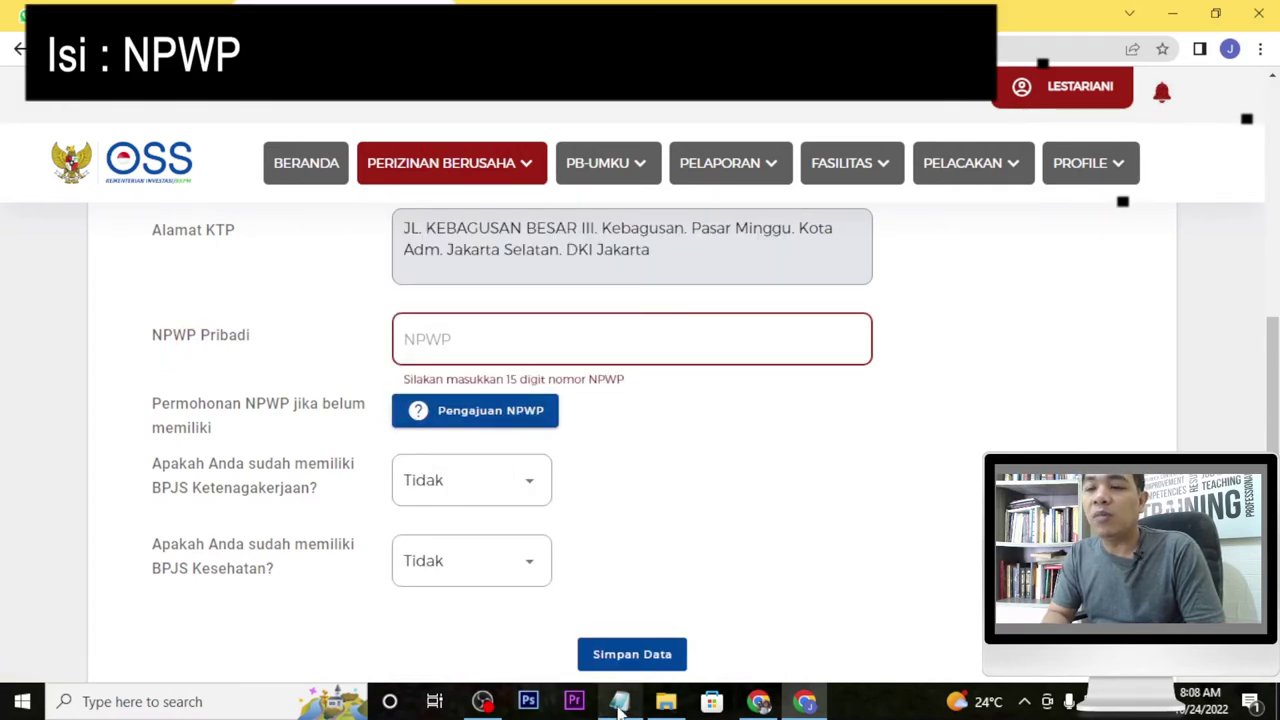
mouse_move(620, 705)
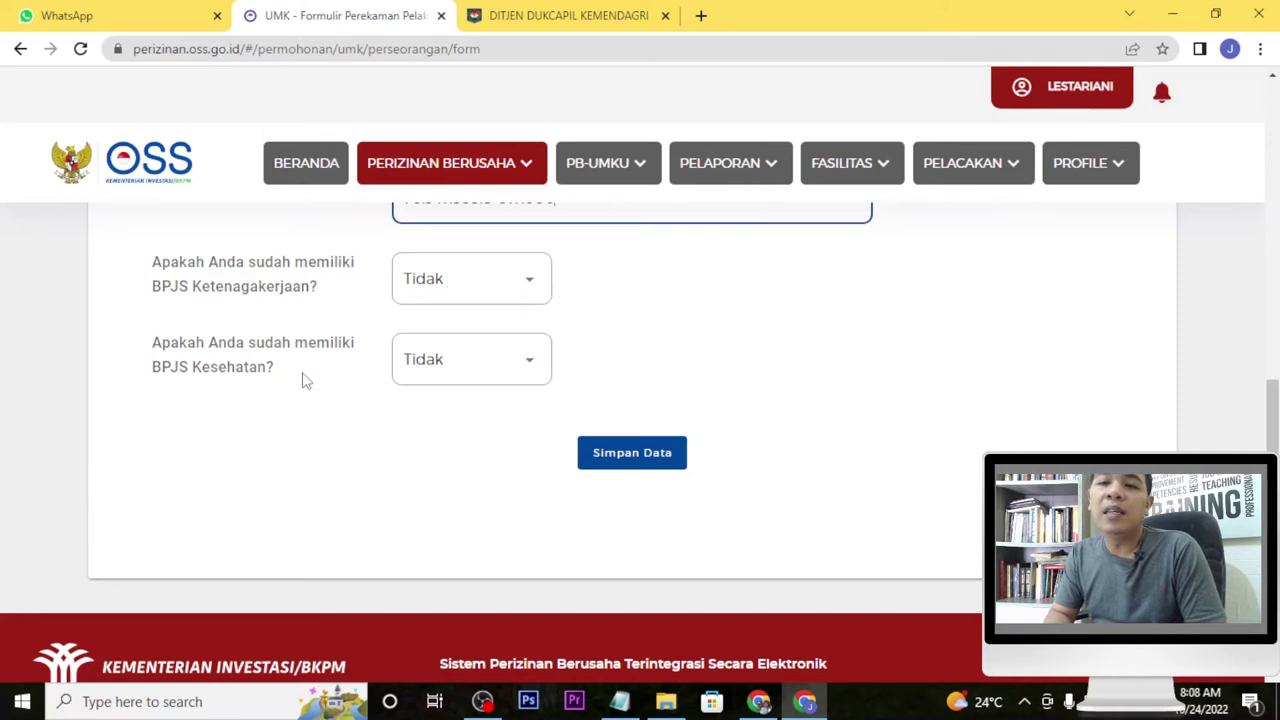
left_click(527, 362)
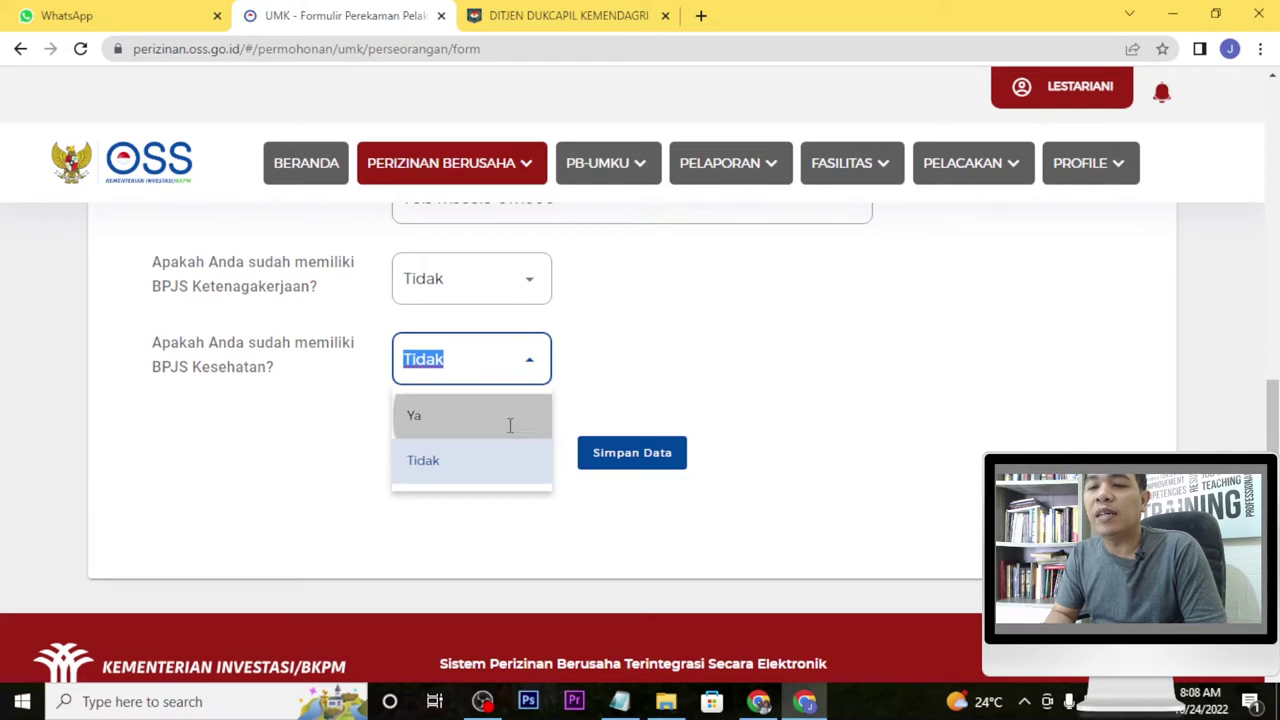
left_click(508, 425)
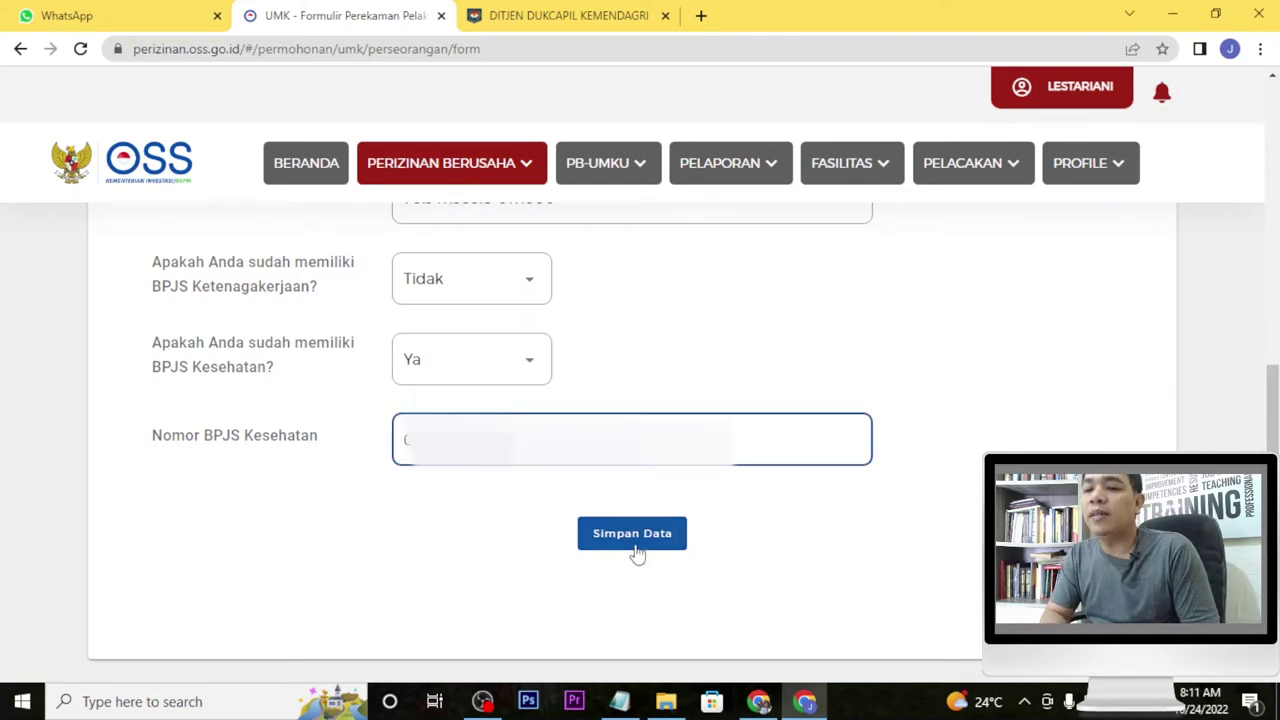
left_click(641, 543)
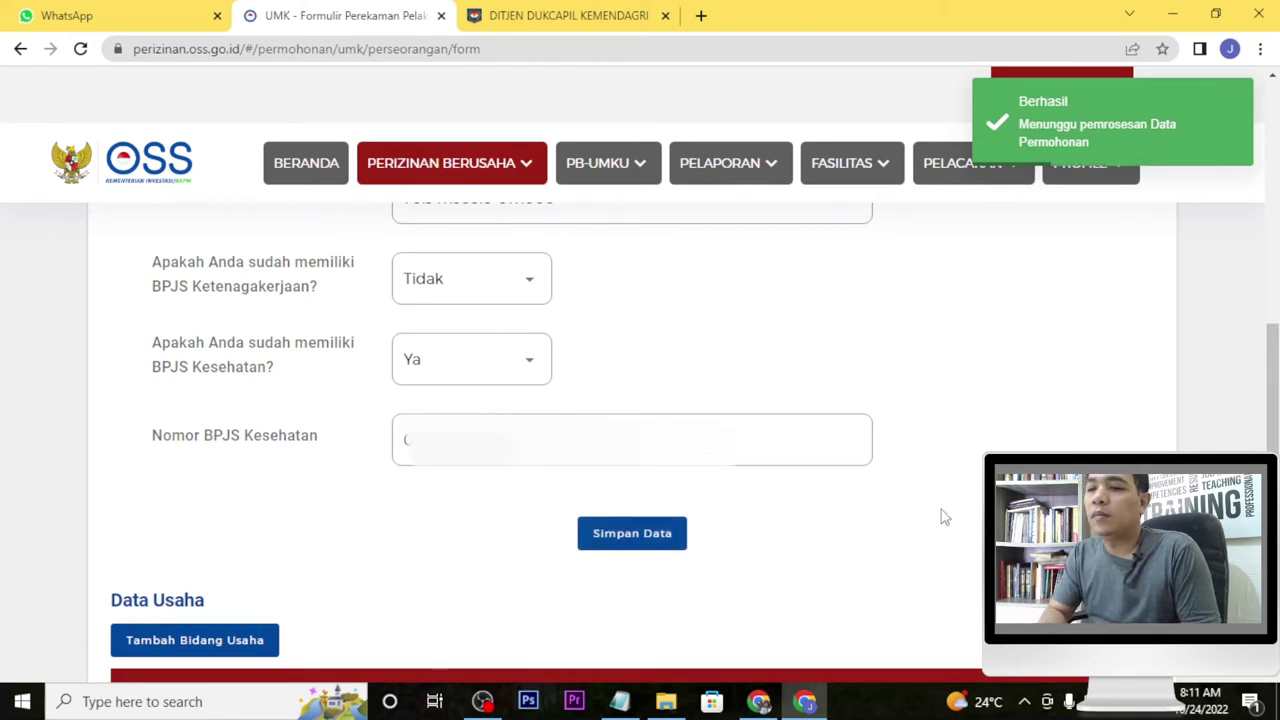
scroll(940, 517, "down", 3)
Add a business field with activity type Utama and pick KBLI 10794 from the search.
scroll(940, 517, "down", 1)
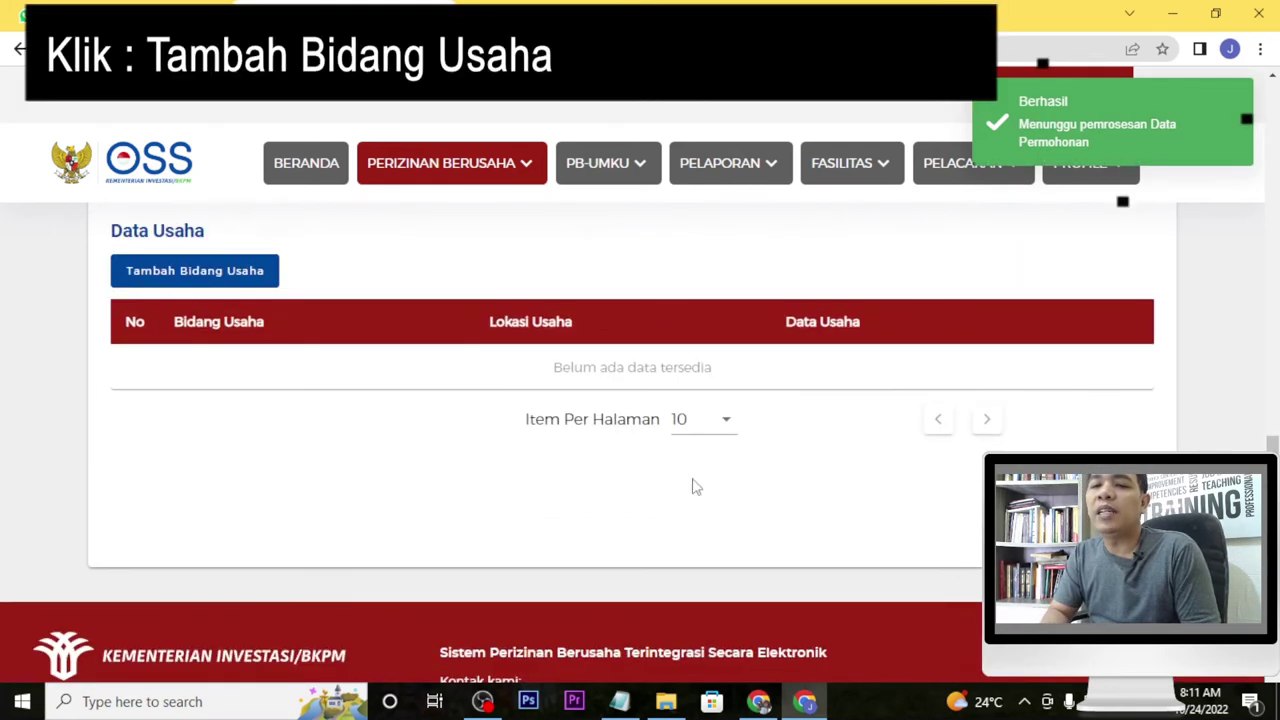
left_click(216, 285)
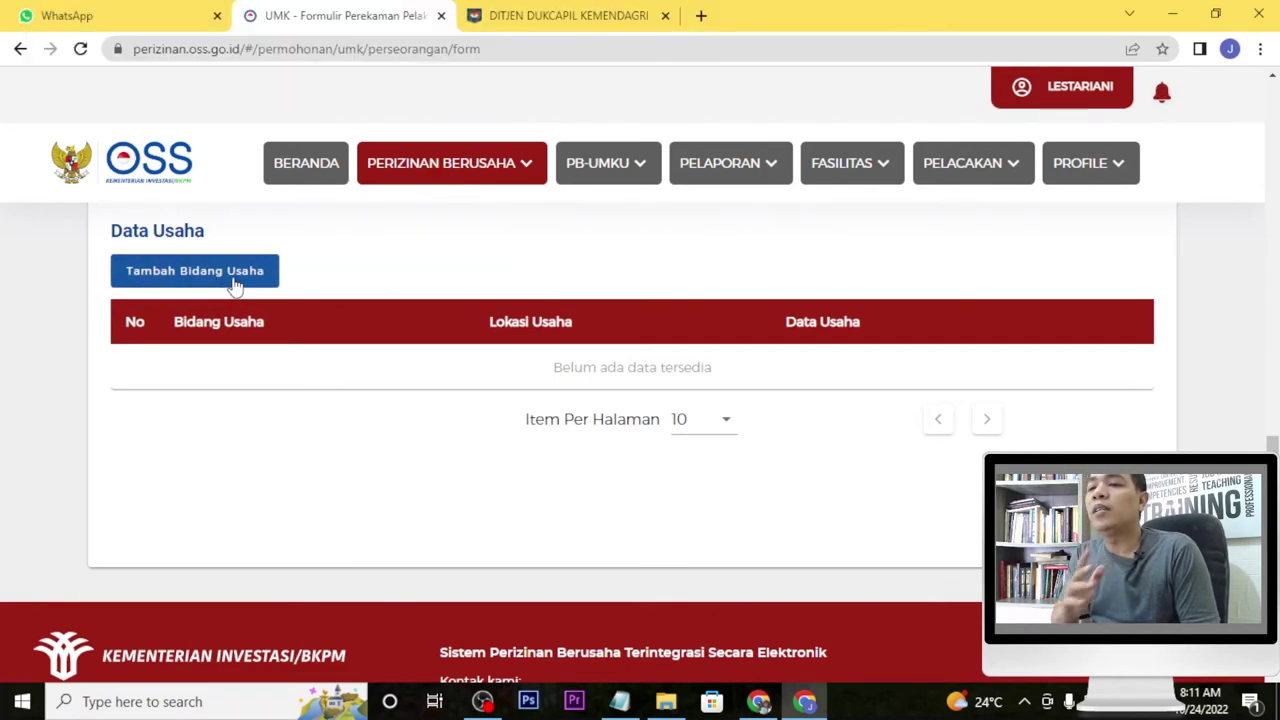
left_click(236, 284)
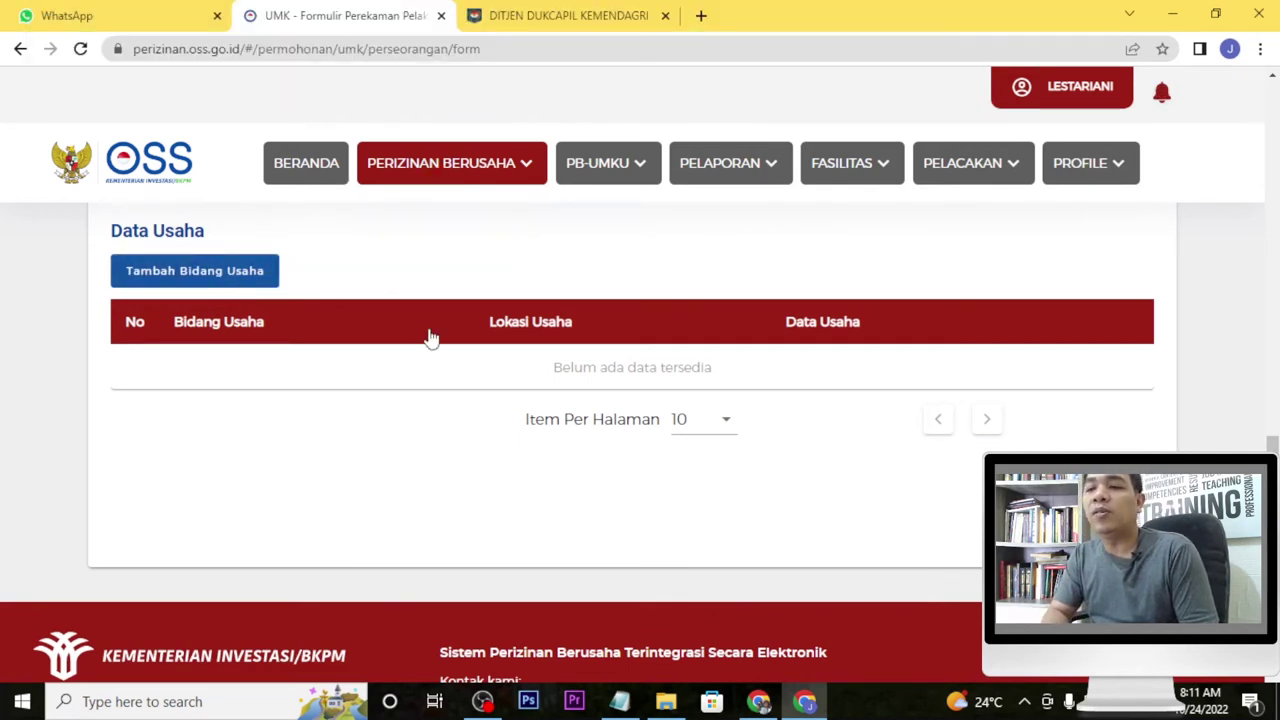
scroll(450, 348, "up", 3)
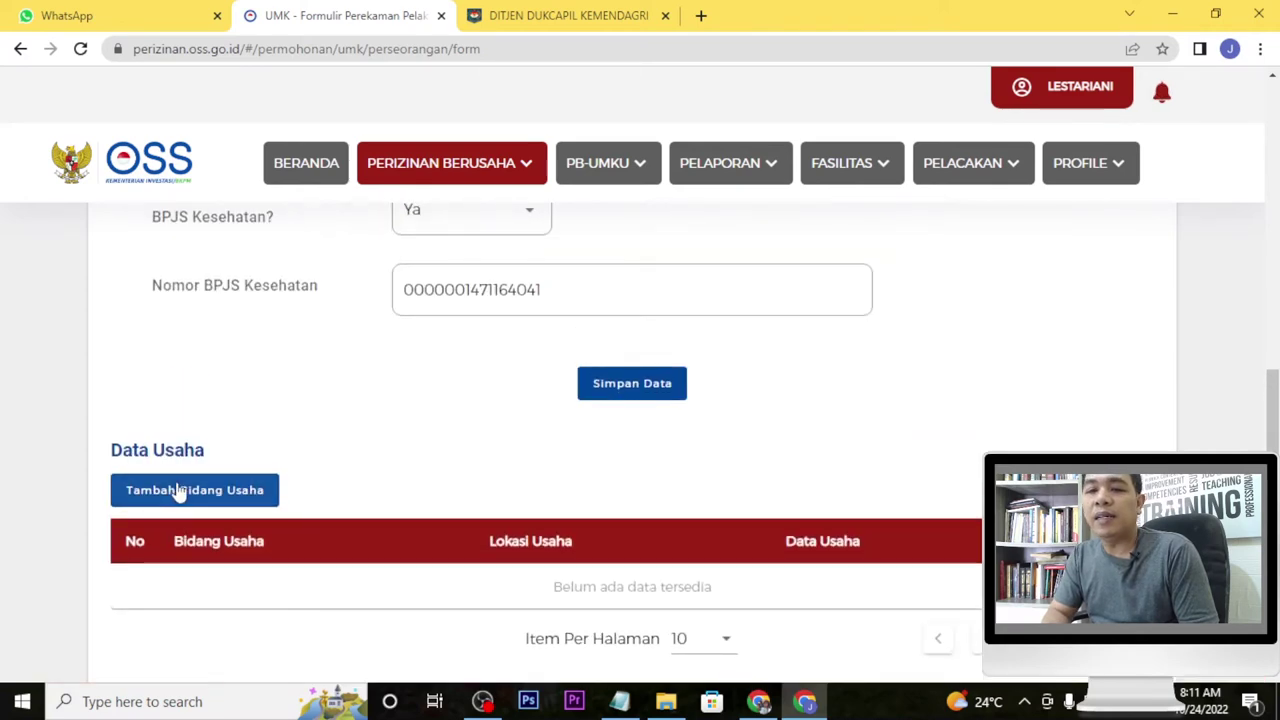
left_click(183, 492)
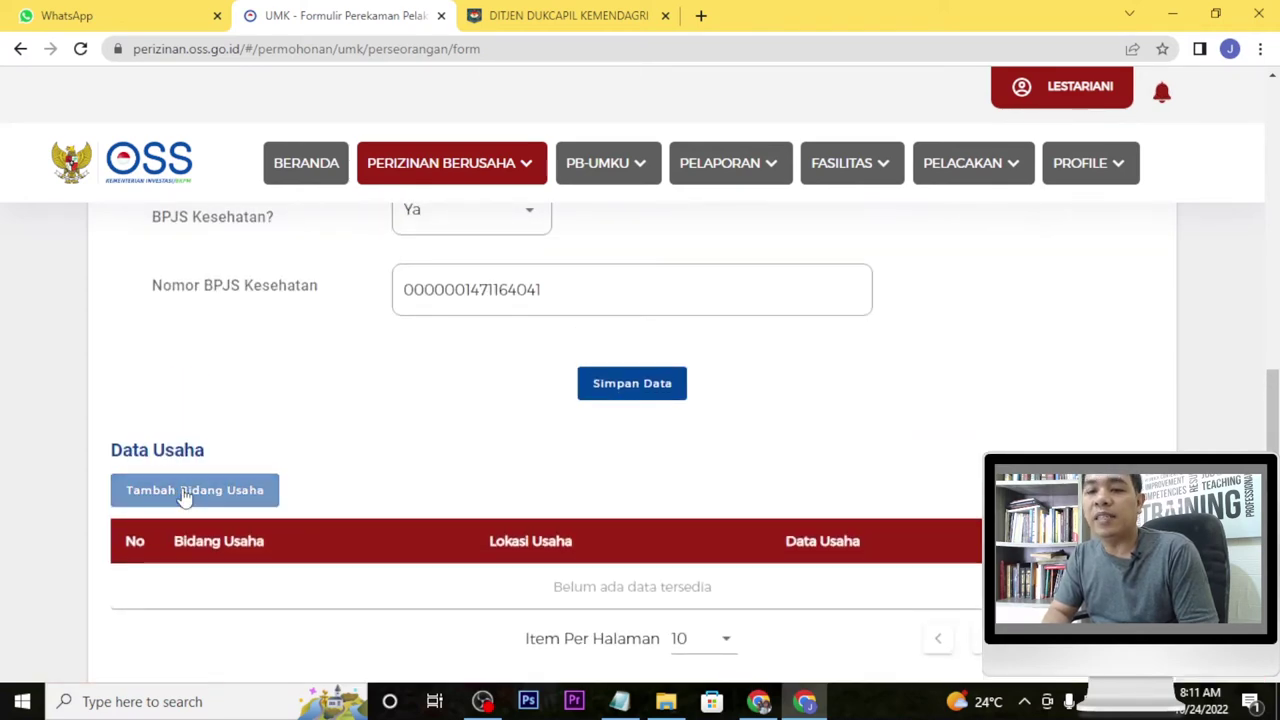
scroll(487, 496, "down", 1)
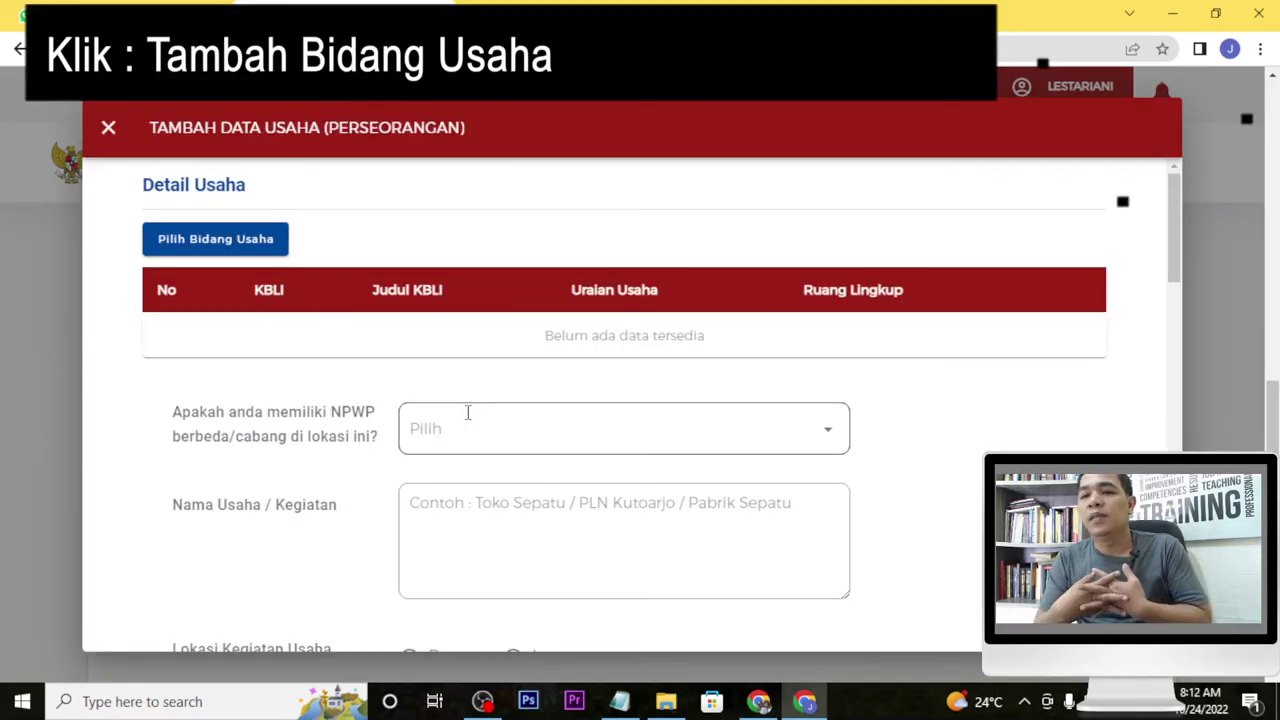
left_click(249, 248)
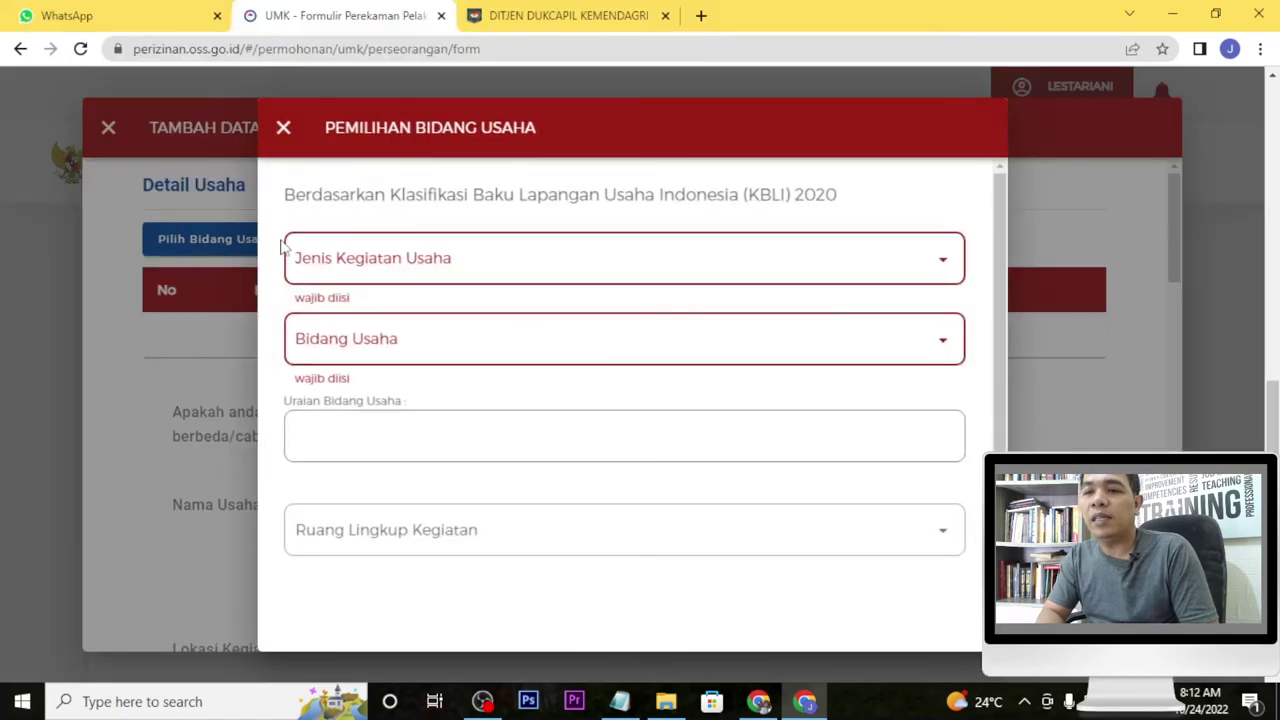
left_click(384, 254)
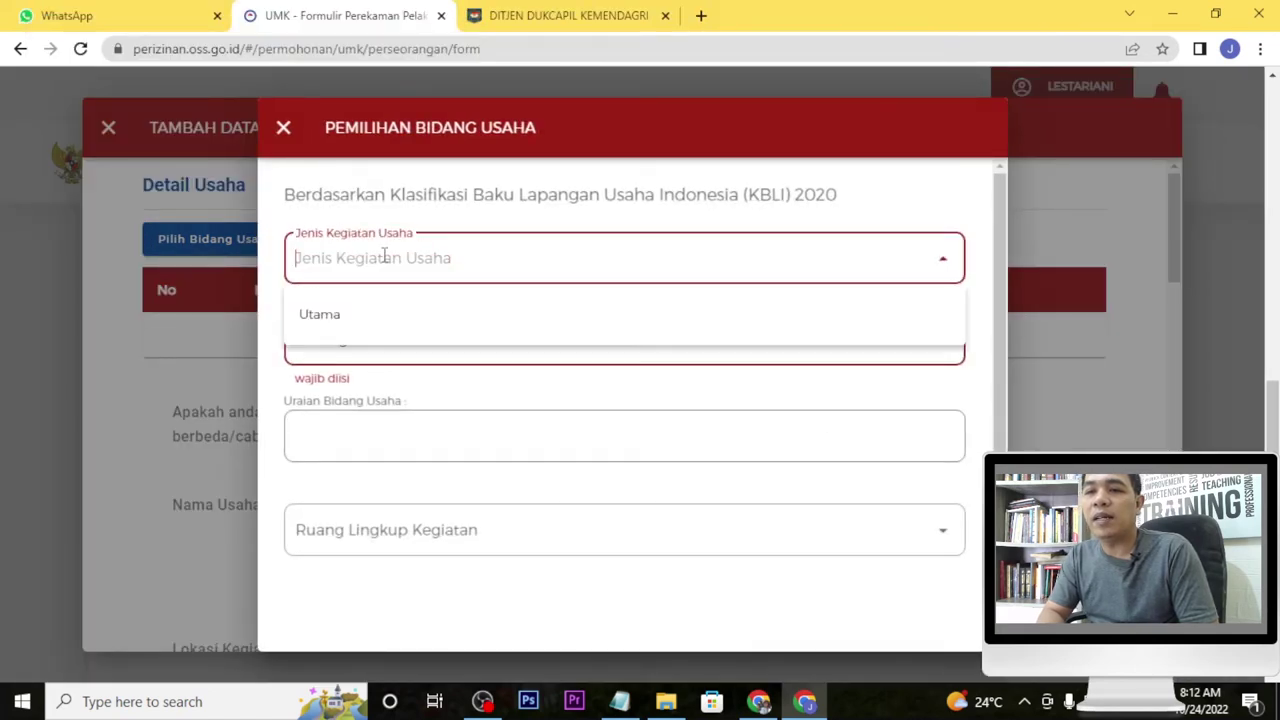
left_click(372, 321)
left_click(379, 329)
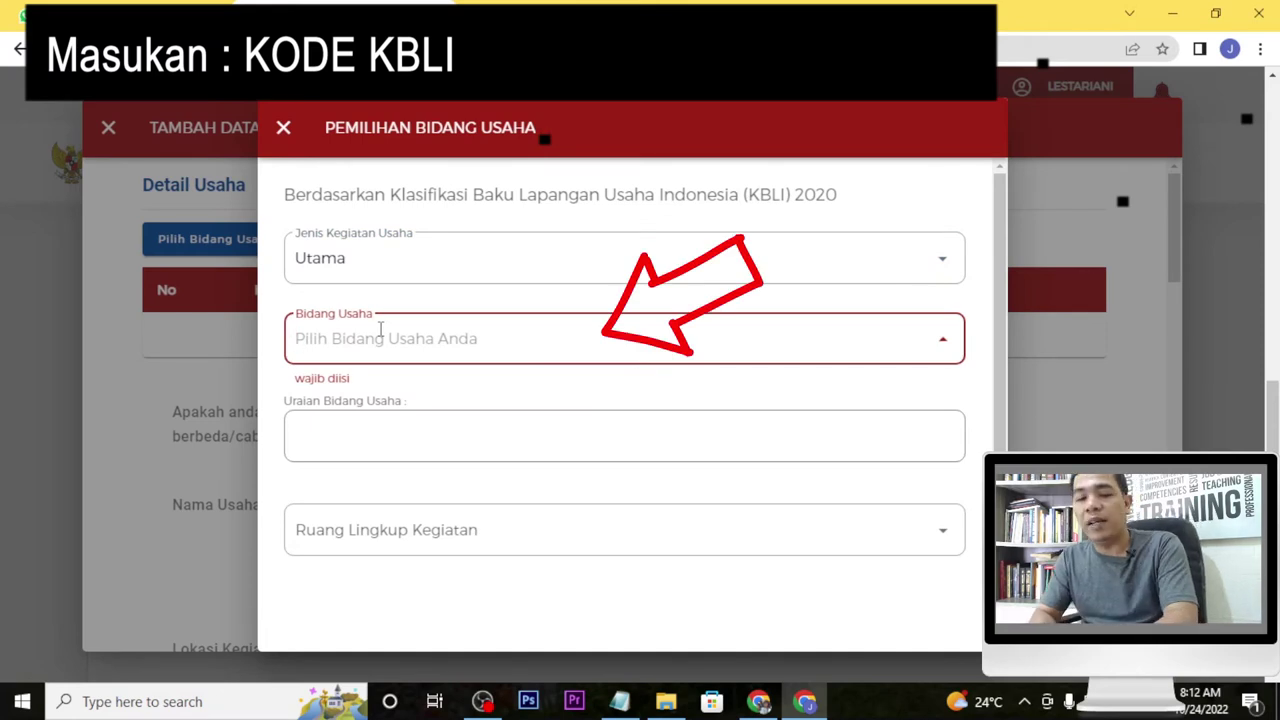
type("10794")
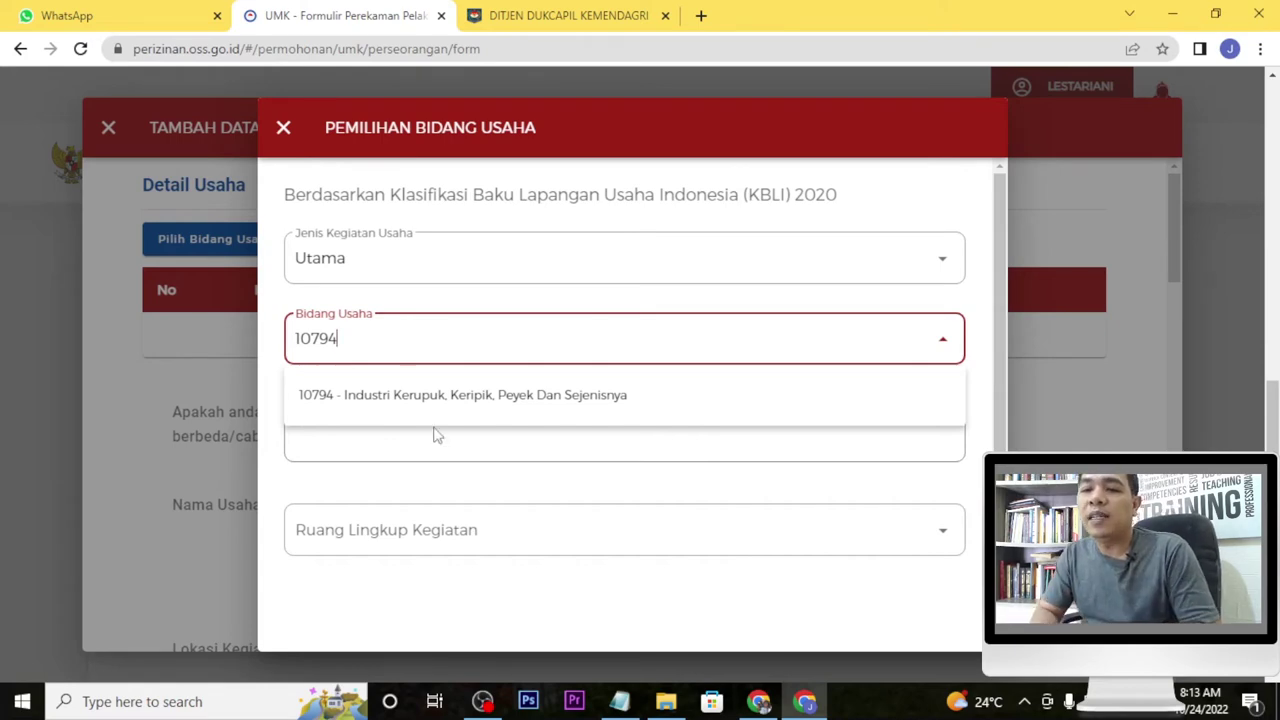
left_click(443, 396)
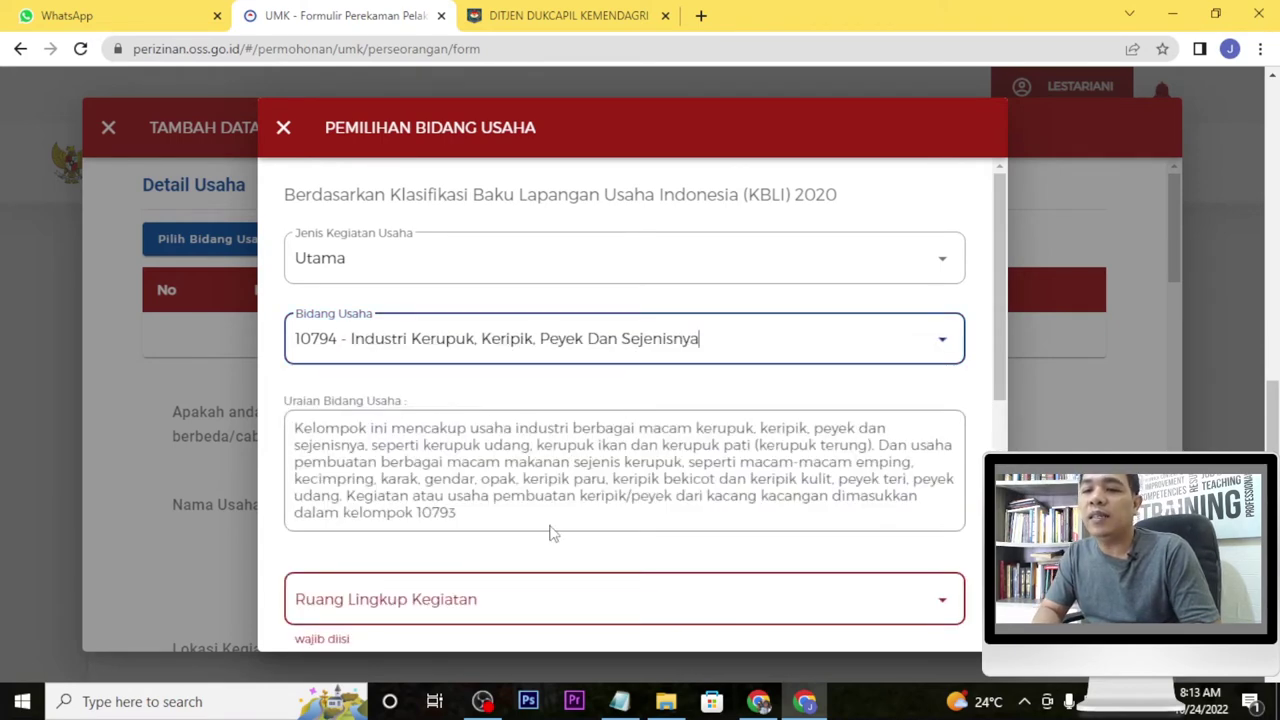
Set scope to Seluruh, select the kerupuk, keripik, peyek industry, and save the field.
key("super+Tab")
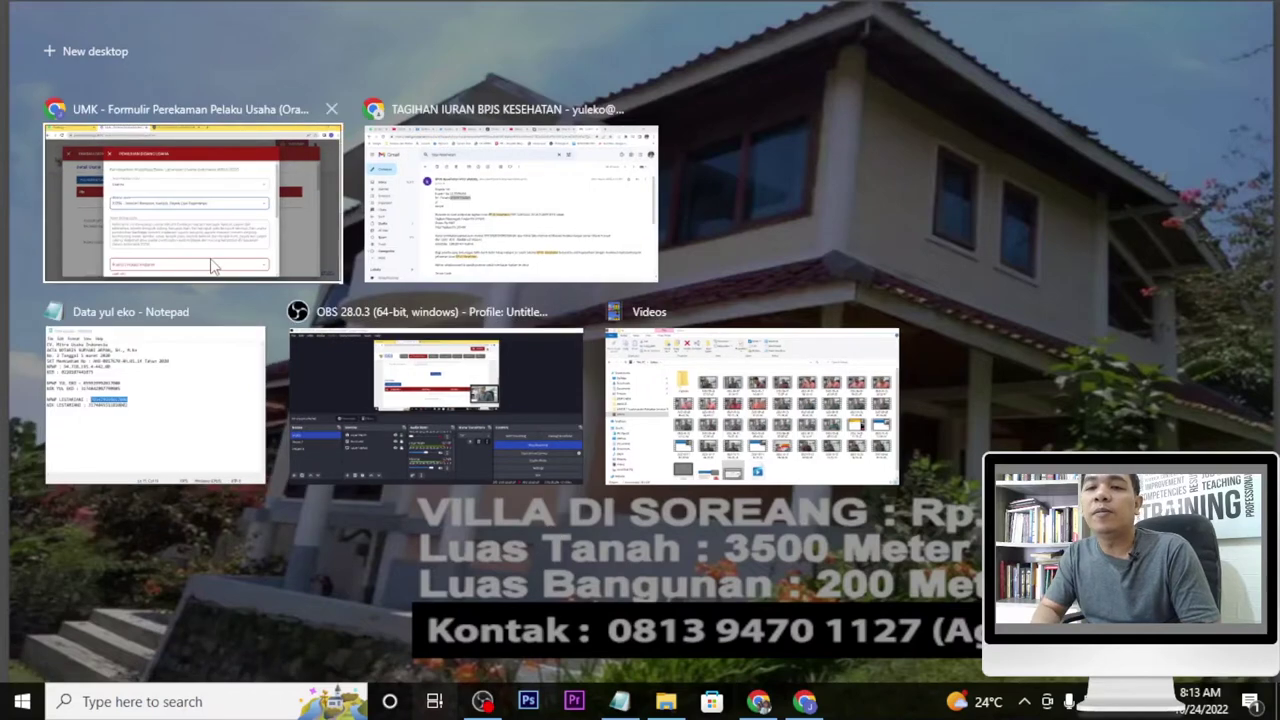
left_click(212, 268)
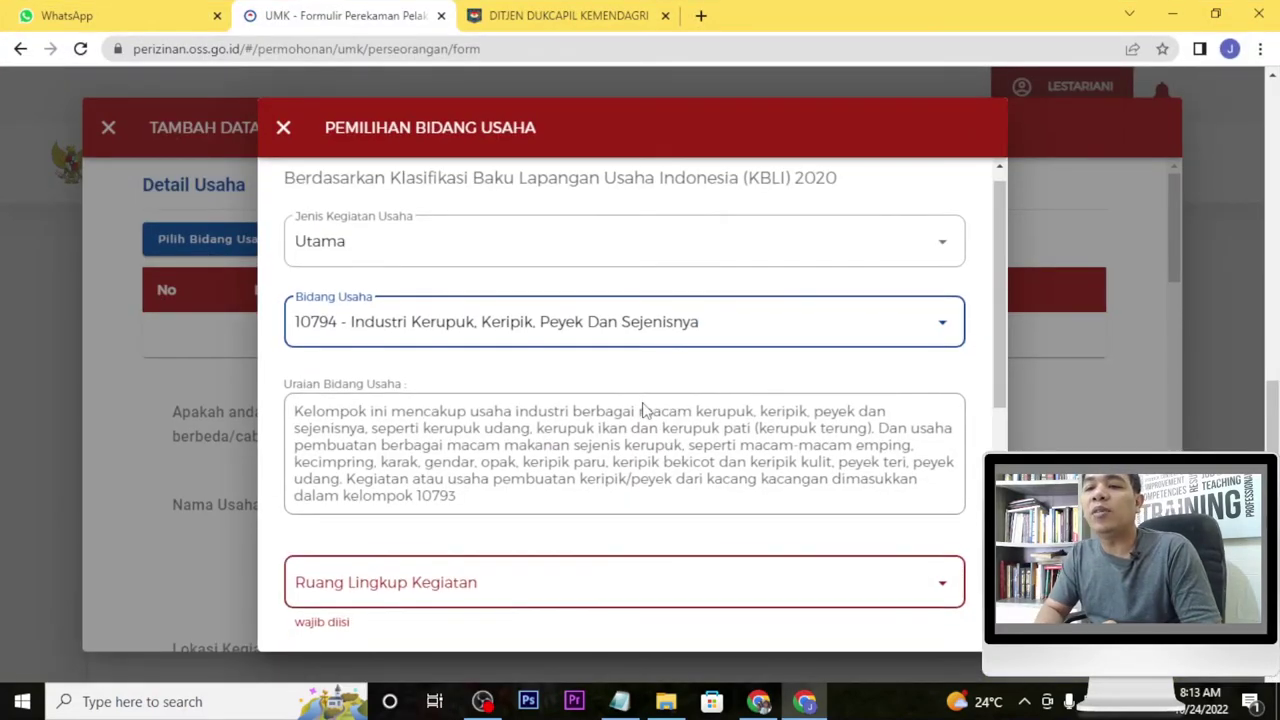
scroll(644, 405, "down", 1)
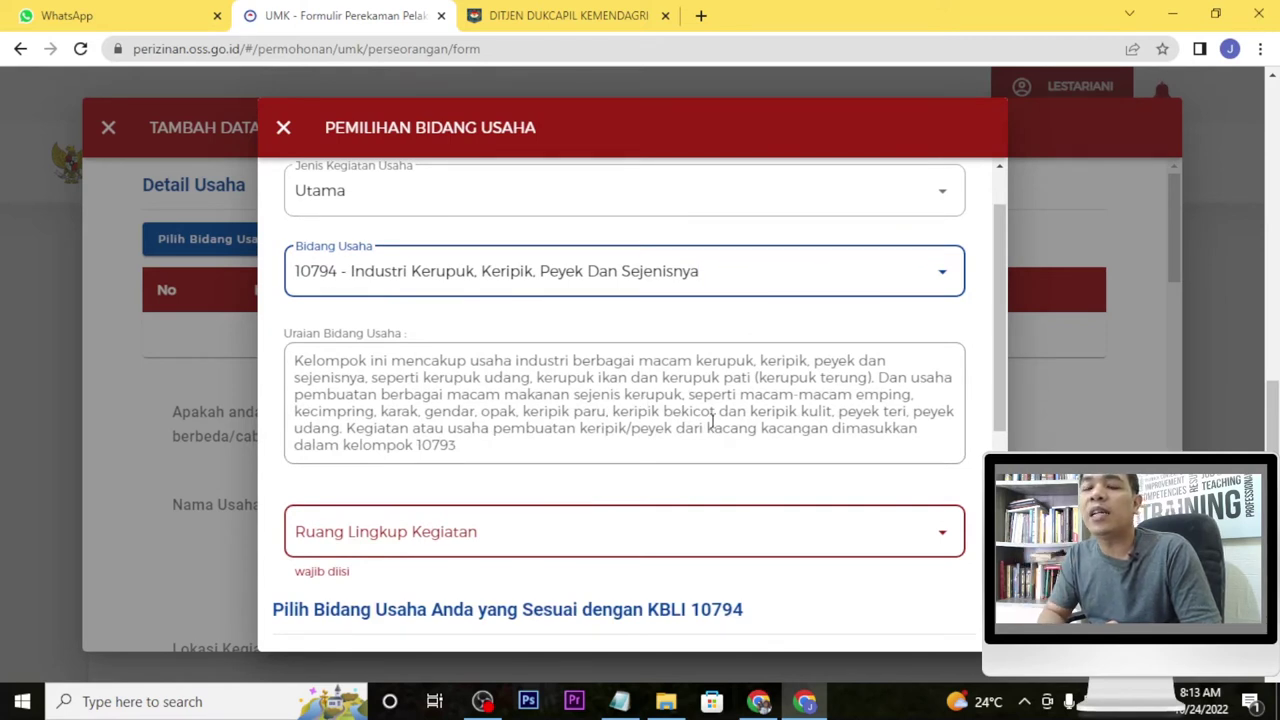
scroll(720, 449, "down", 2)
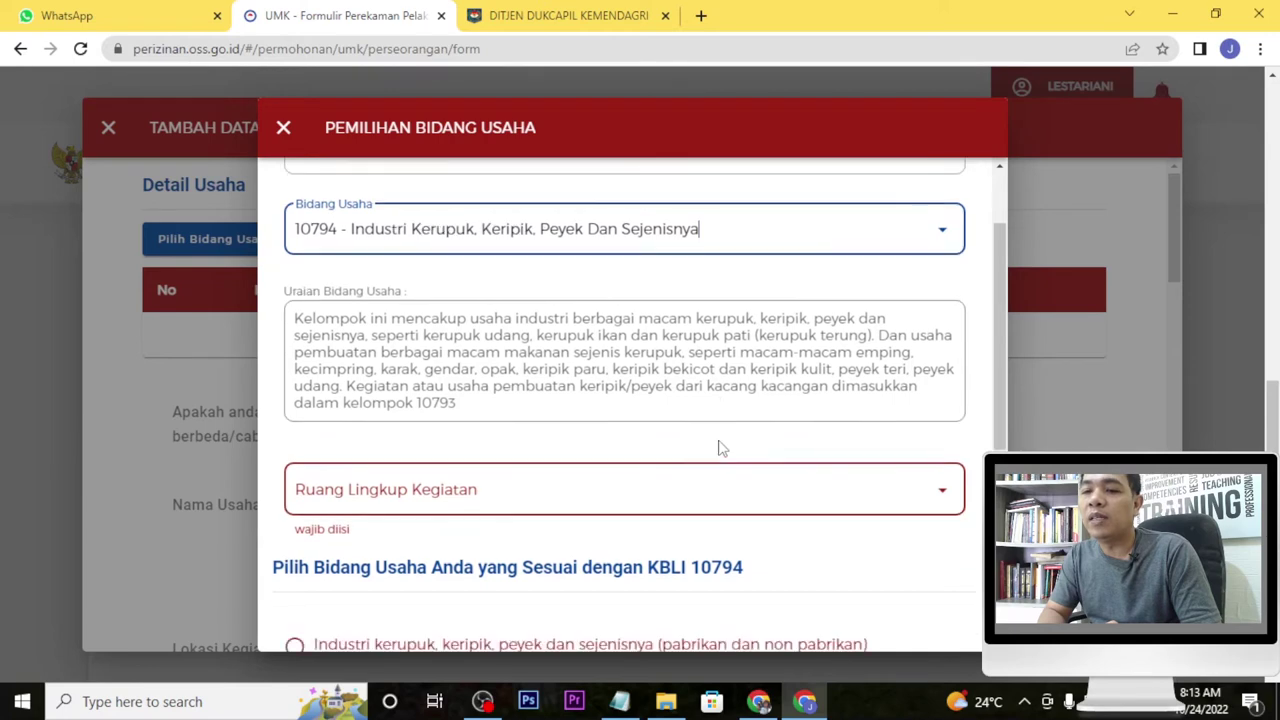
left_click(950, 438)
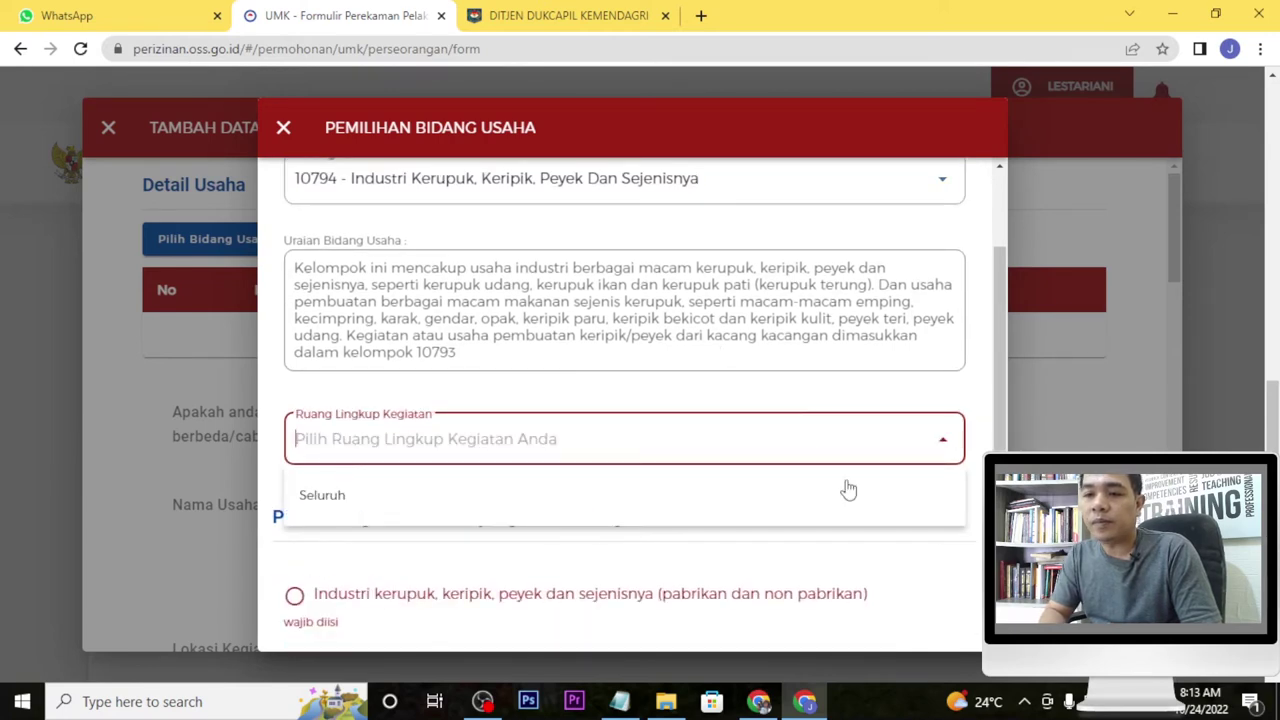
left_click(840, 506)
scroll(820, 538, "down", 2)
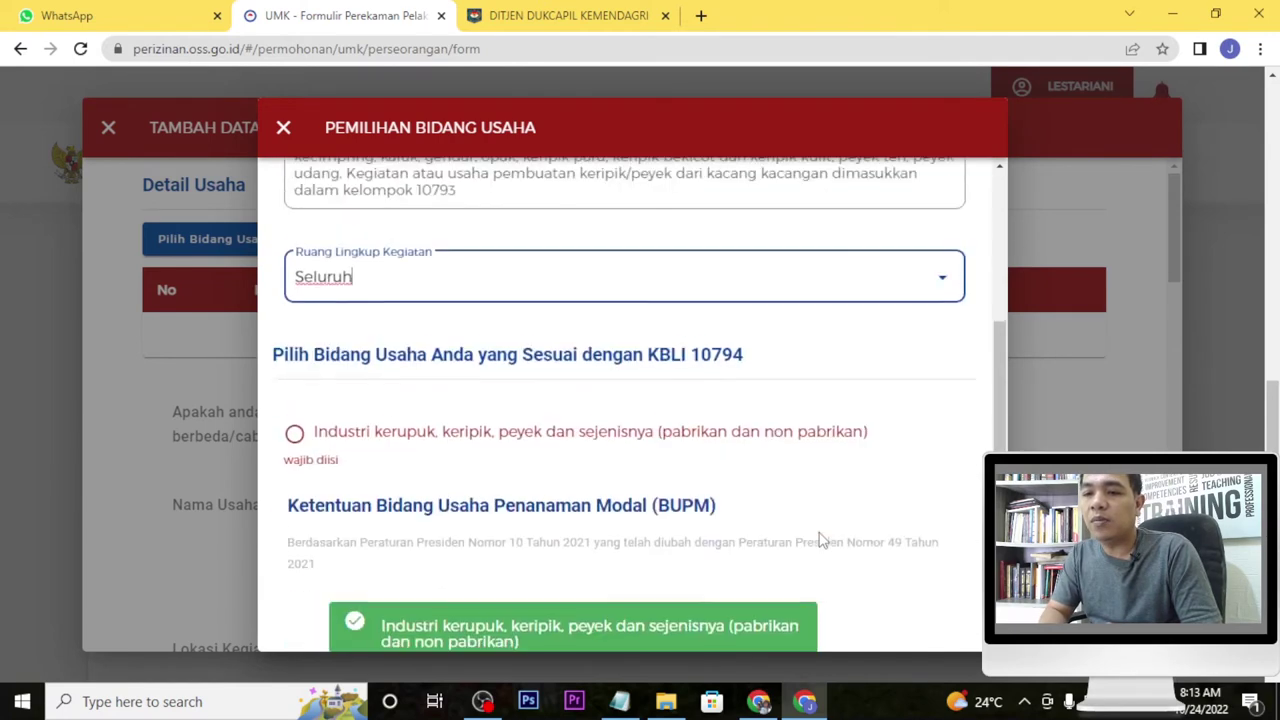
scroll(329, 294, "down", 3)
left_click(295, 262)
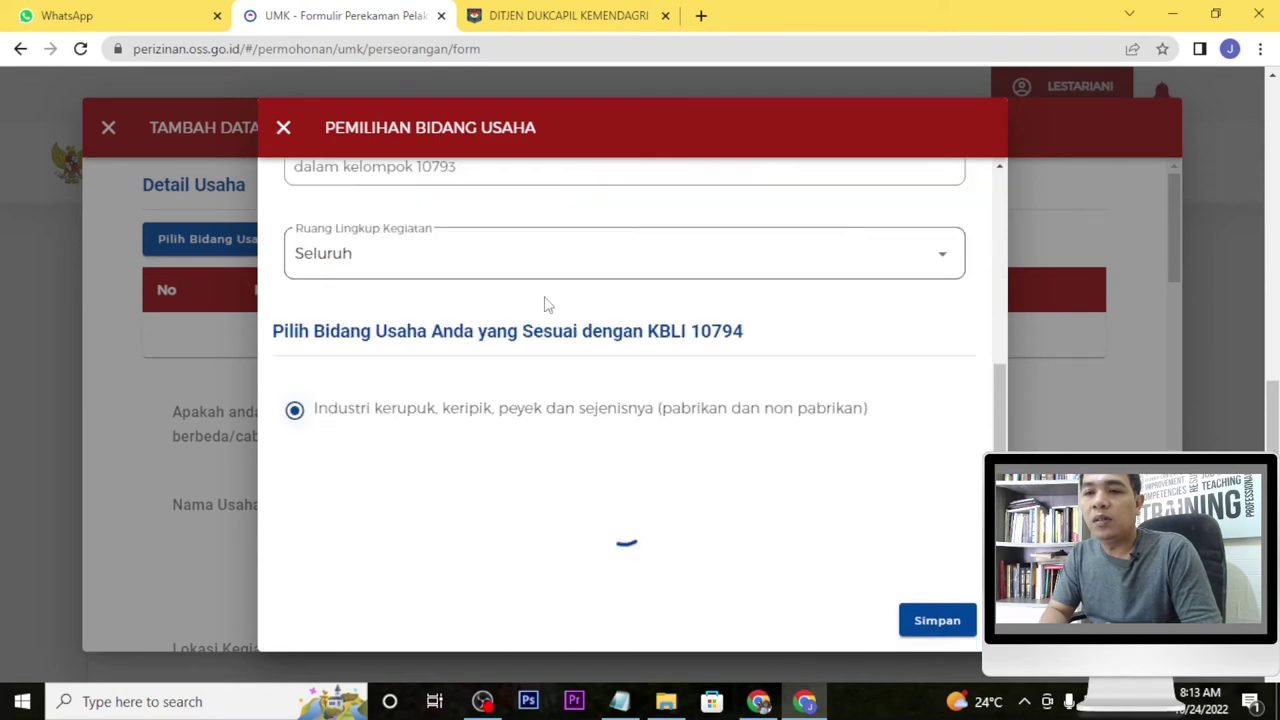
scroll(706, 508, "down", 2)
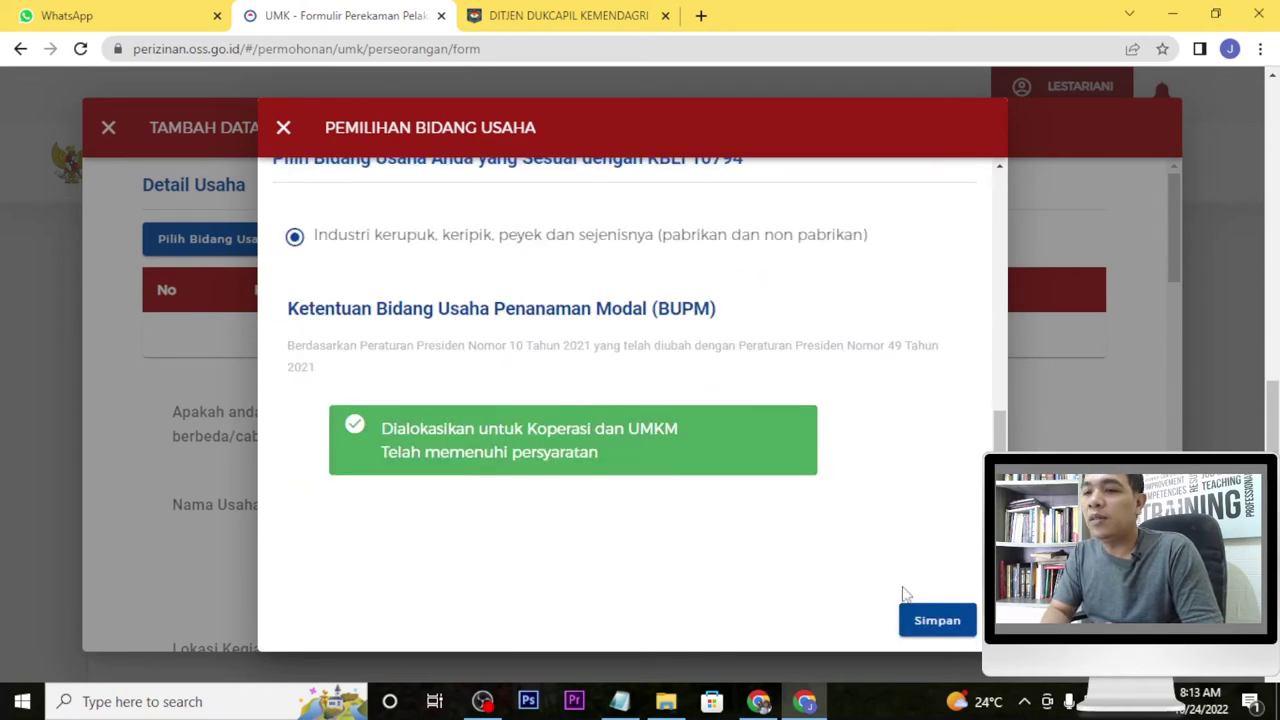
left_click(950, 626)
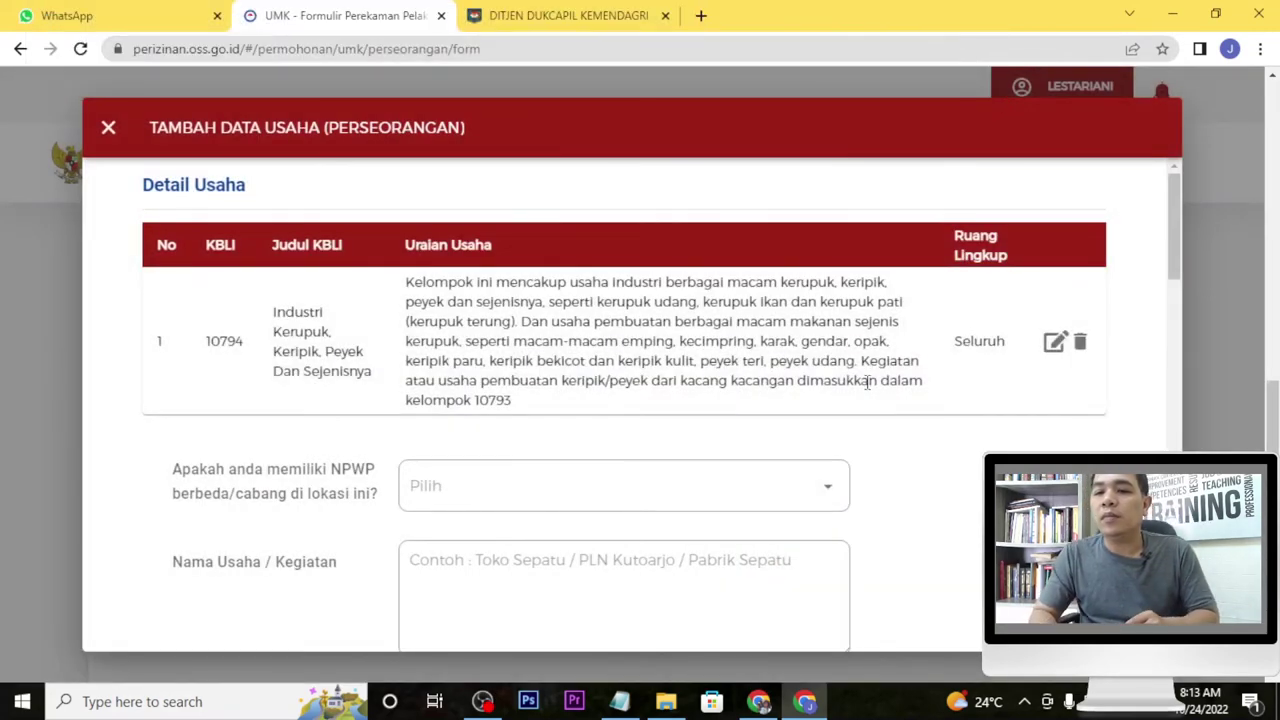
Answer Tidak for a separate NPWP and enter the business name.
scroll(880, 486, "down", 1)
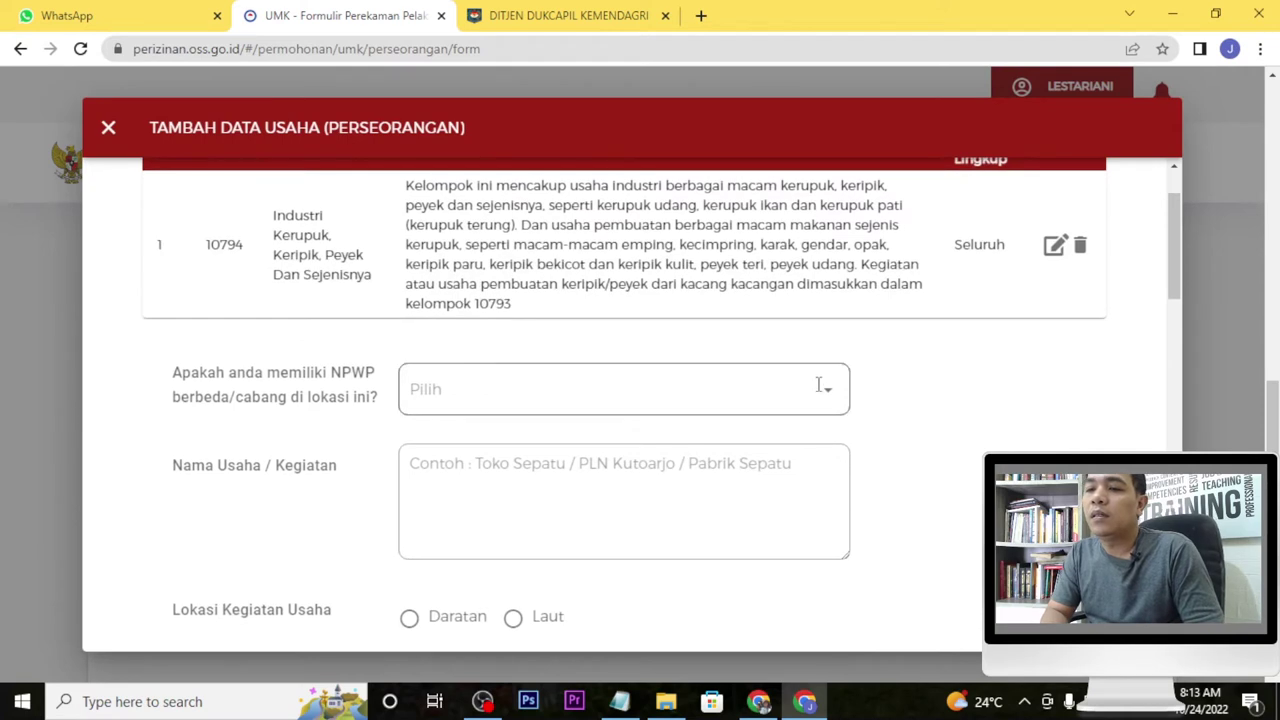
left_click(827, 390)
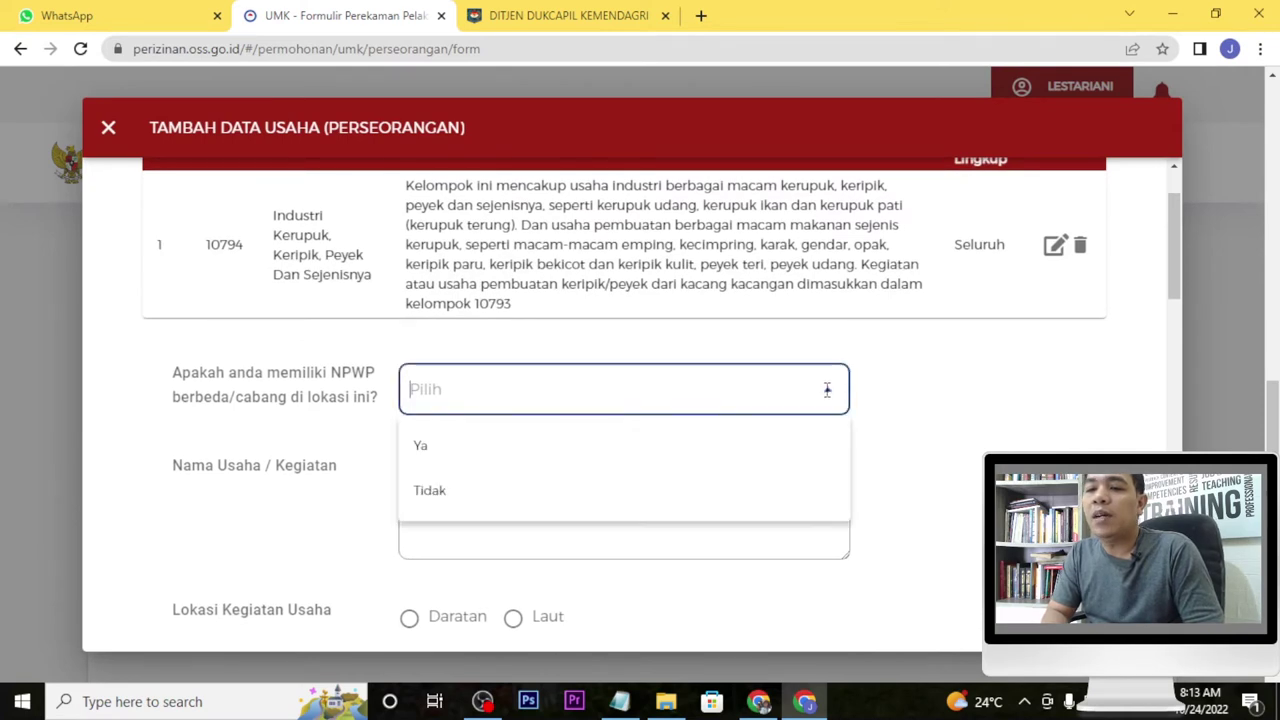
left_click(762, 505)
left_click(746, 483)
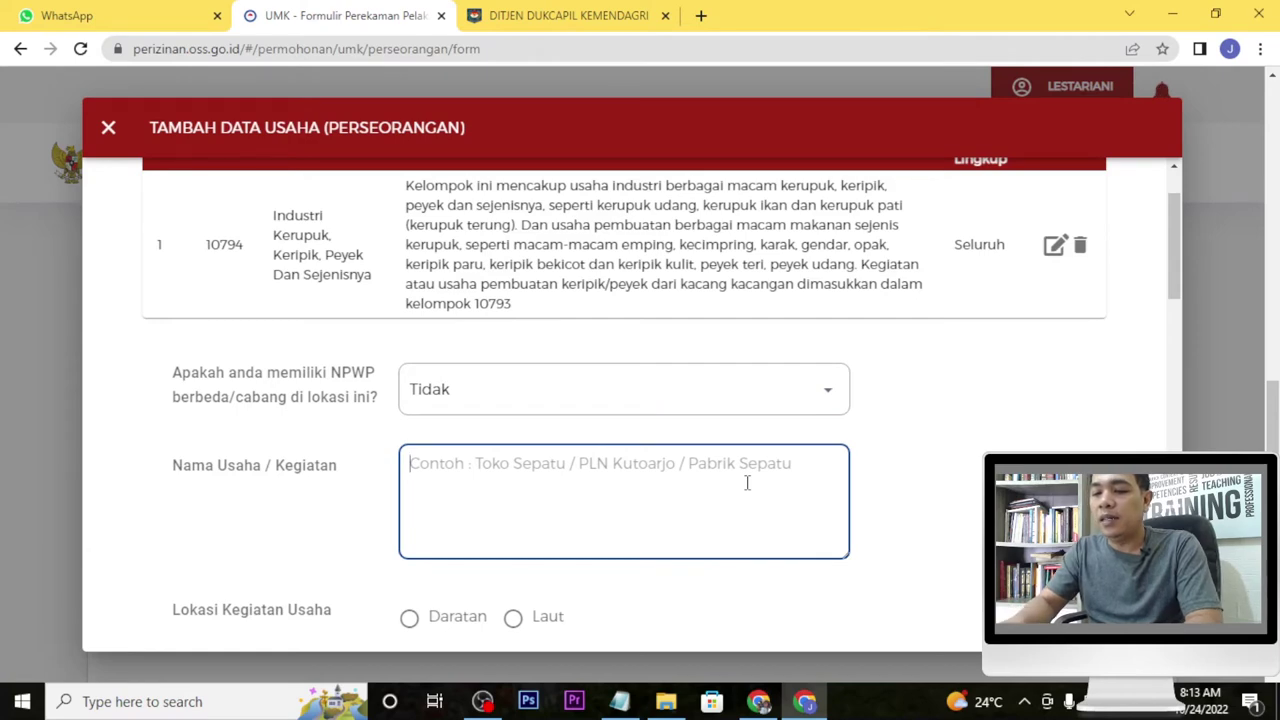
type("Re")
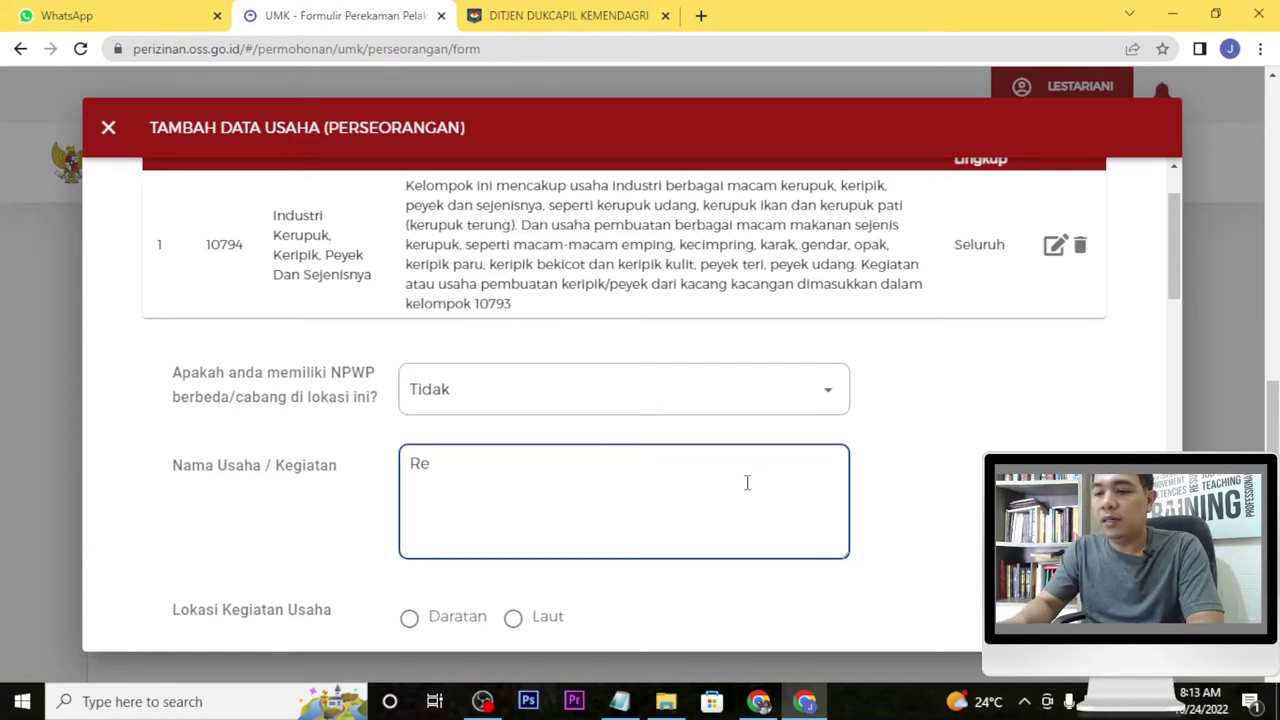
type("mpeyek")
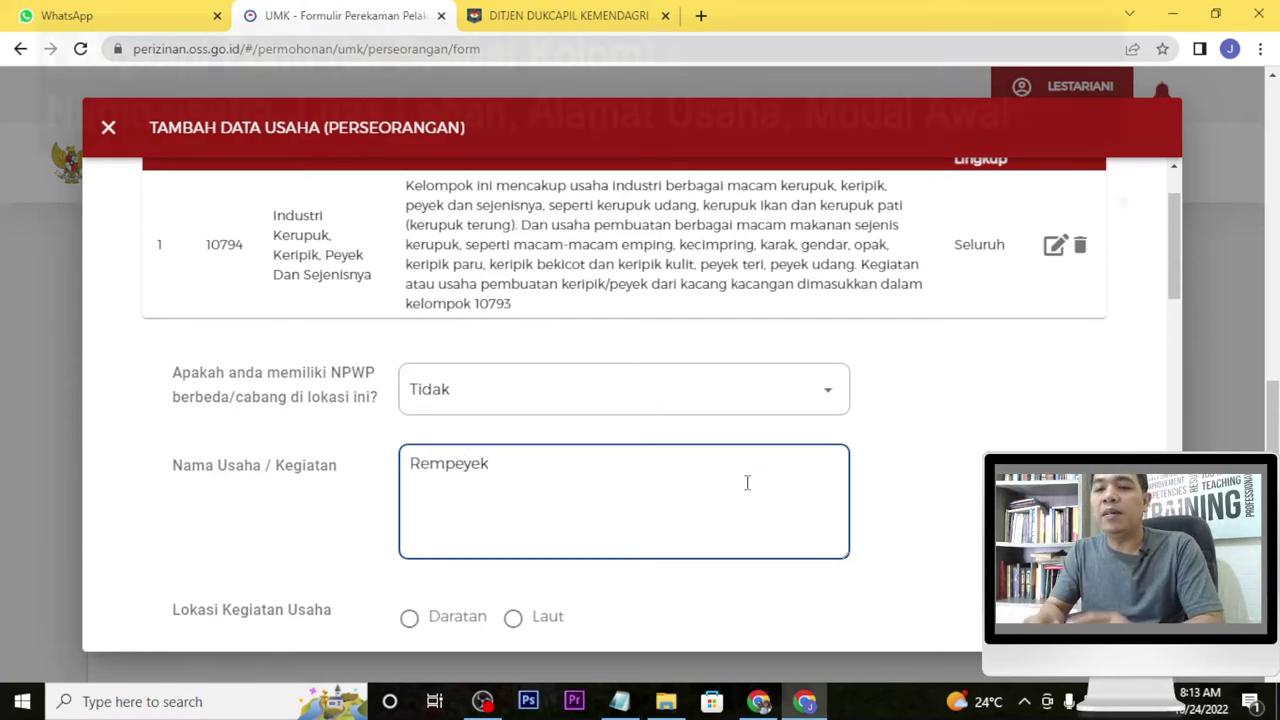
key("BackSpace")
key("BackSpace")
key("BackSpace")
key("BackSpace")
key("BackSpace")
key("BackSpace")
key("BackSpace")
key("BackSpace")
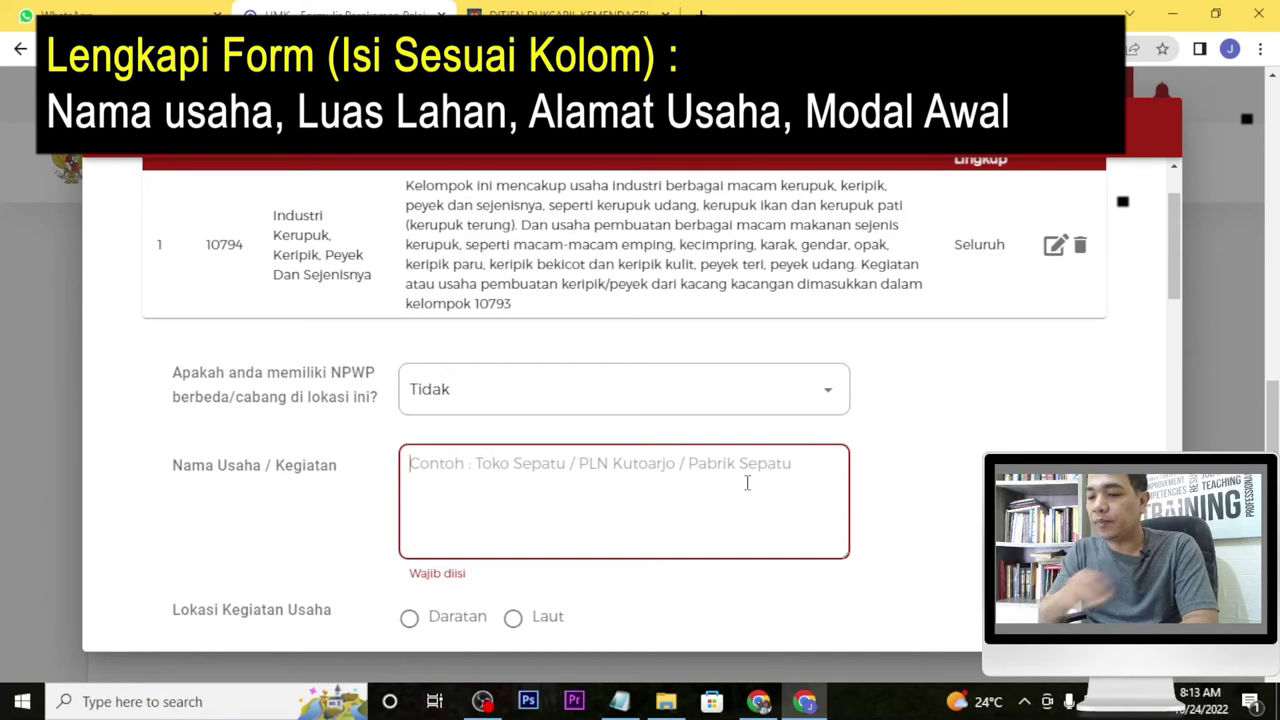
type("LESTARIANI KICHEN")
scroll(724, 532, "down", 3)
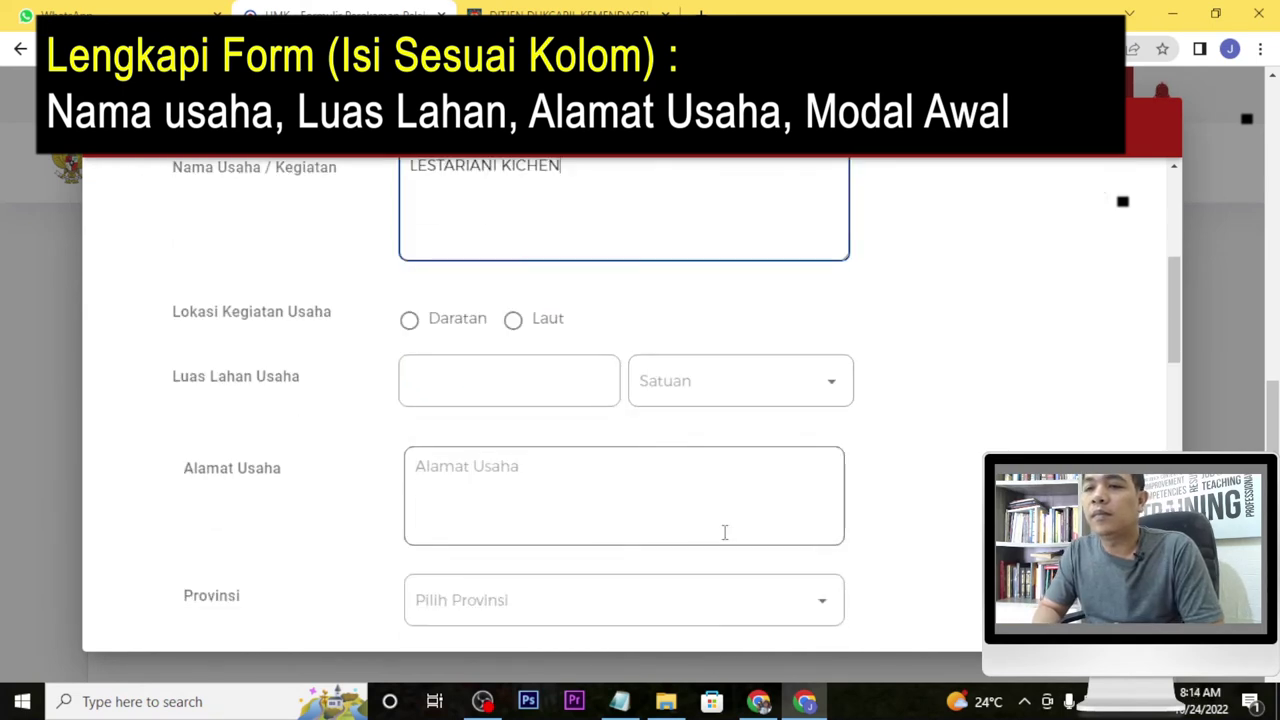
scroll(531, 378, "down", 2)
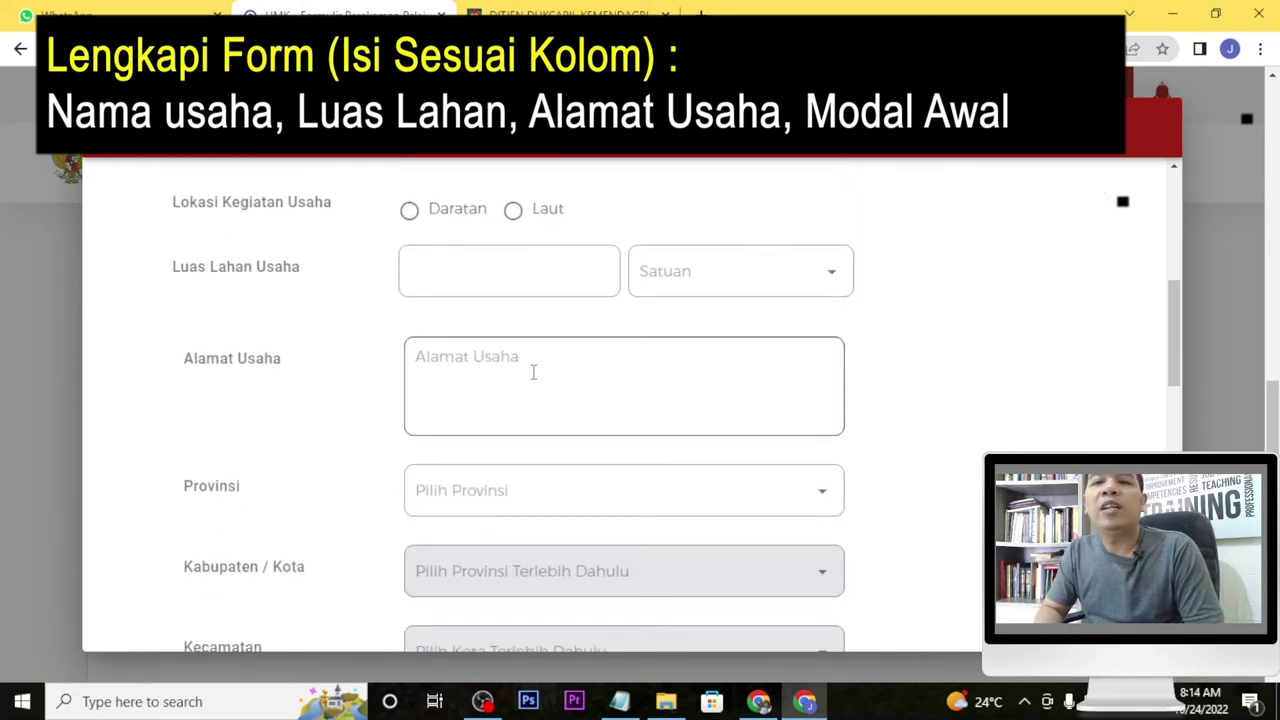
Set location Daratan, land area 30 M², the business address, and province Jawa Barat.
left_click(409, 210)
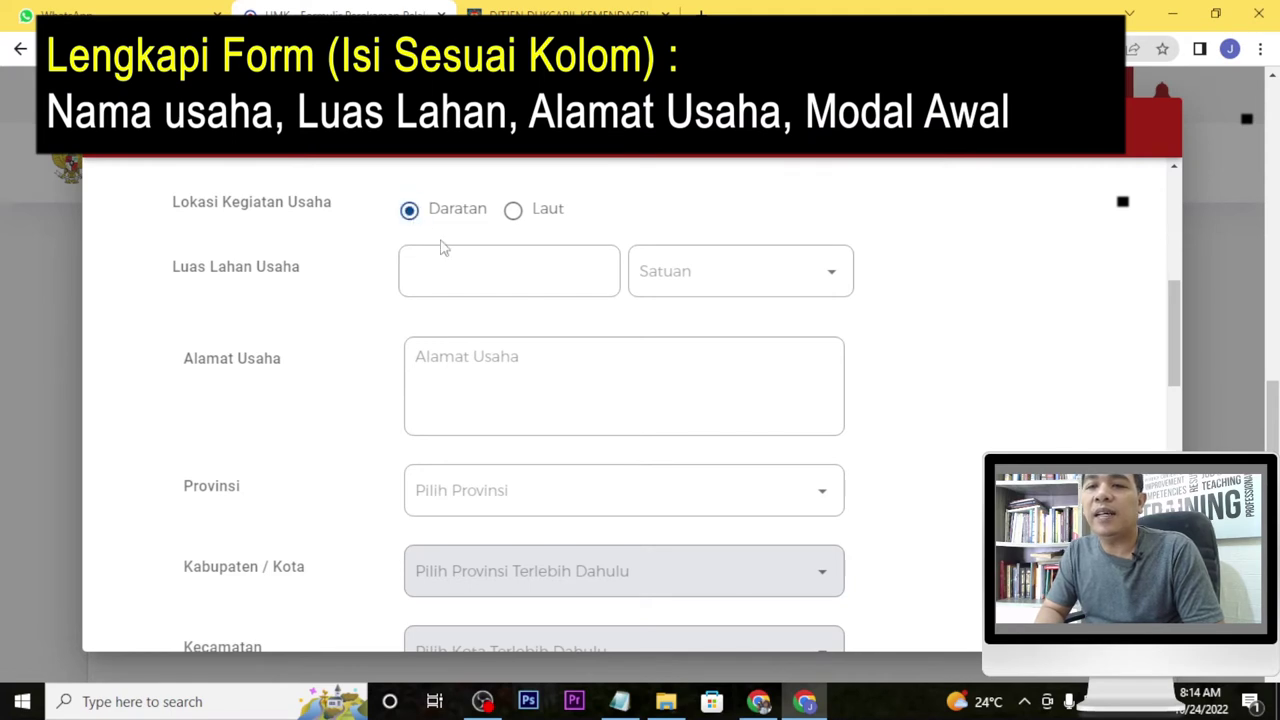
left_click(460, 272)
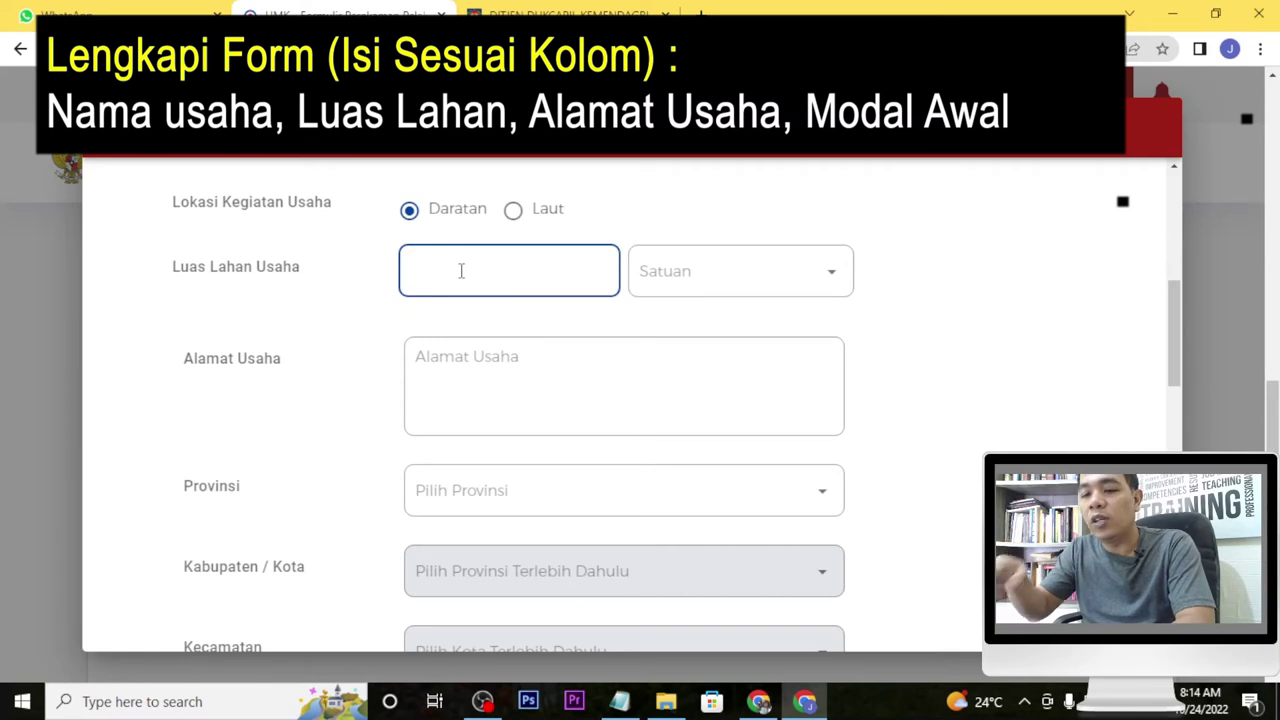
type("0")
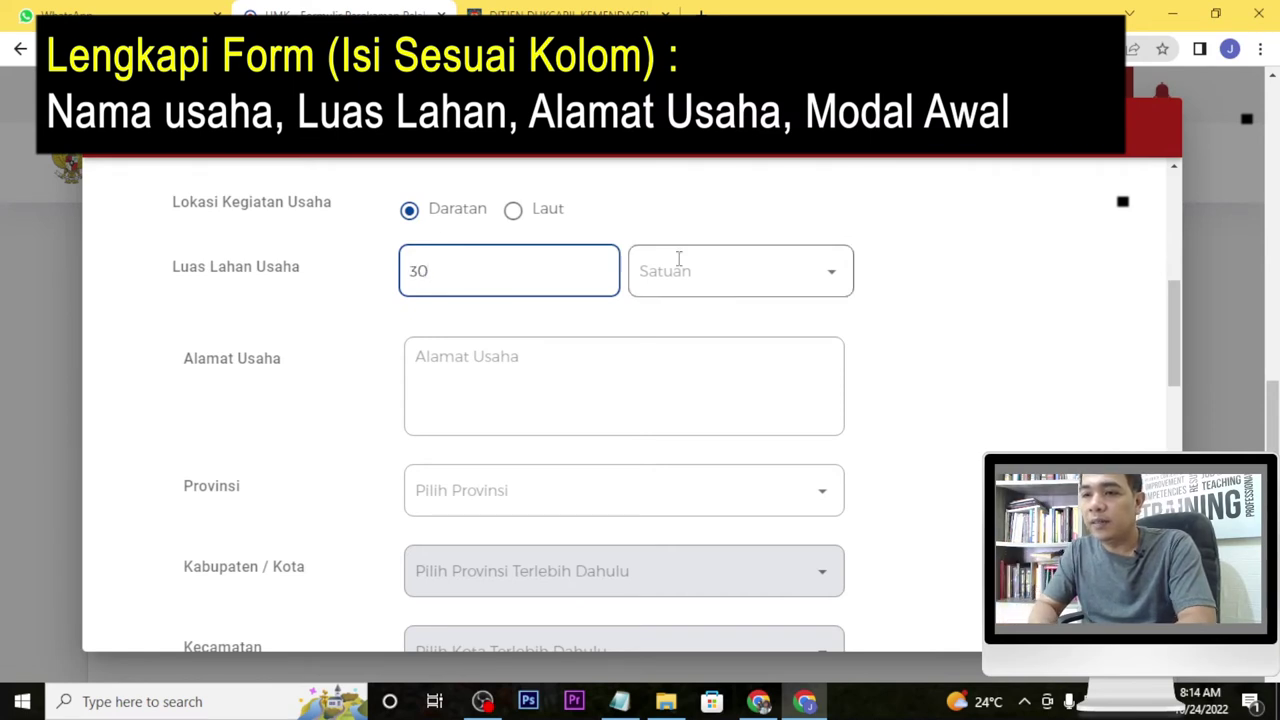
left_click(833, 277)
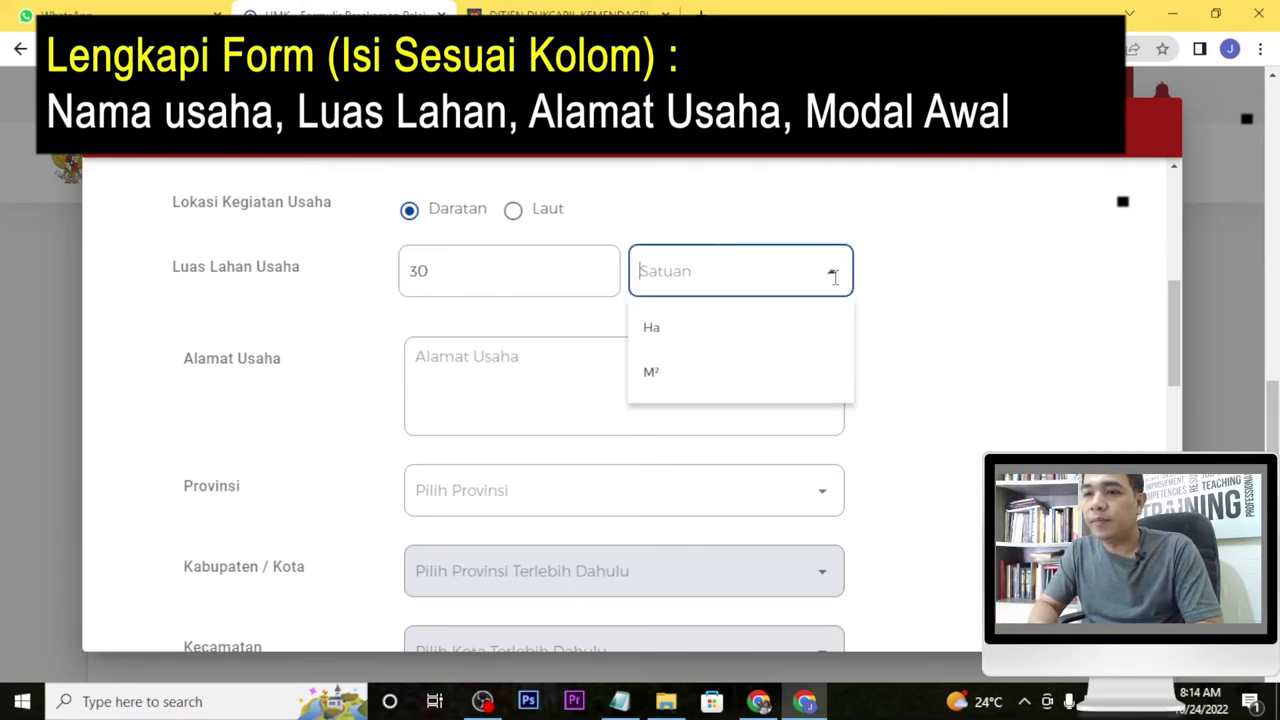
left_click(794, 389)
left_click(747, 408)
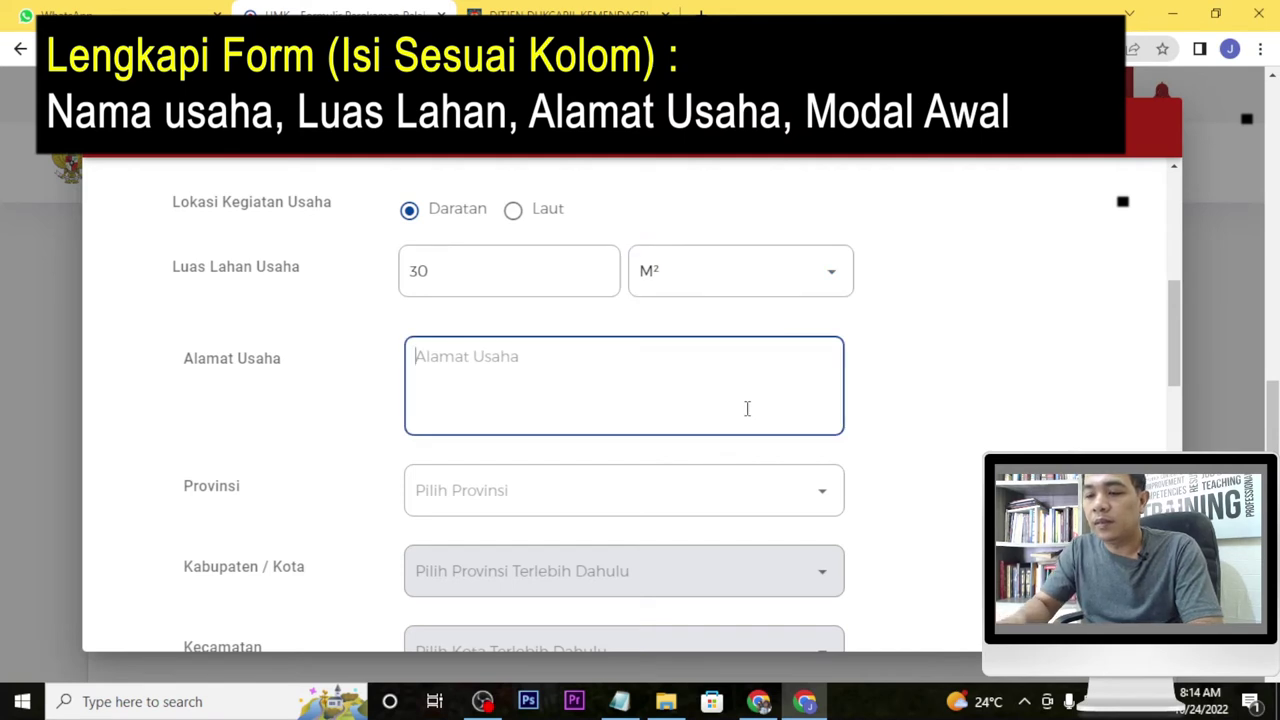
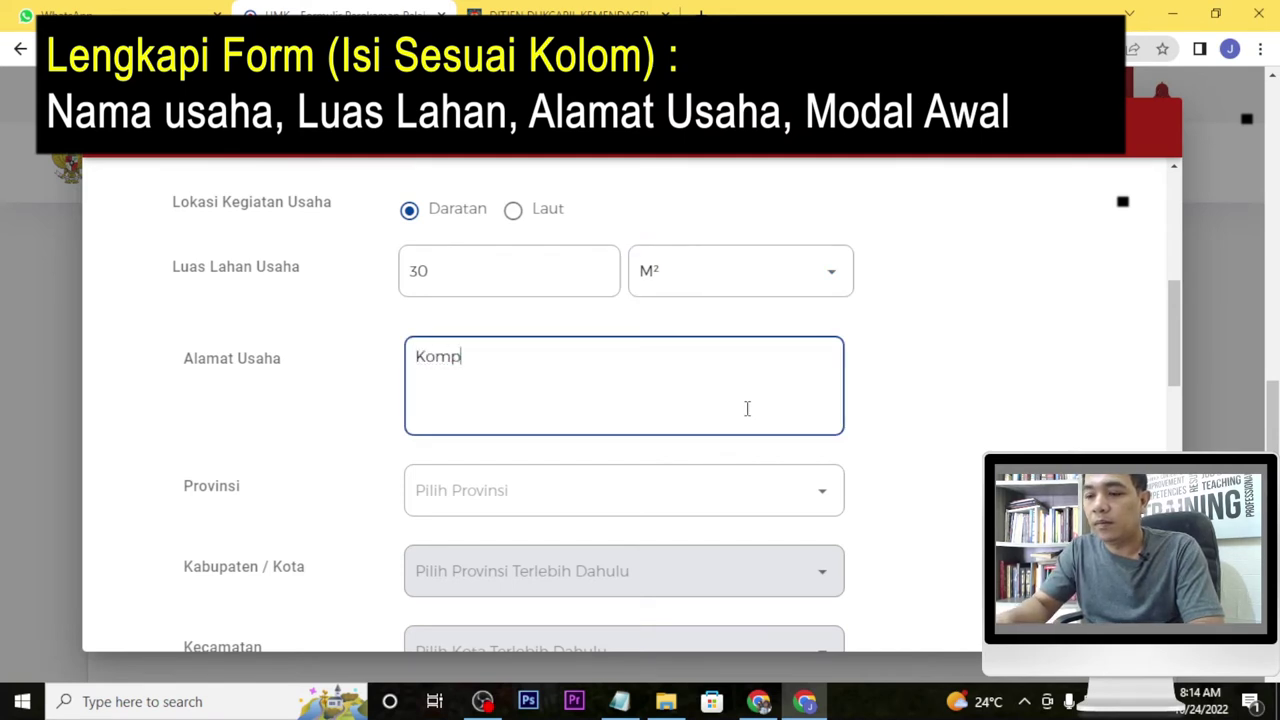
left_click(777, 500)
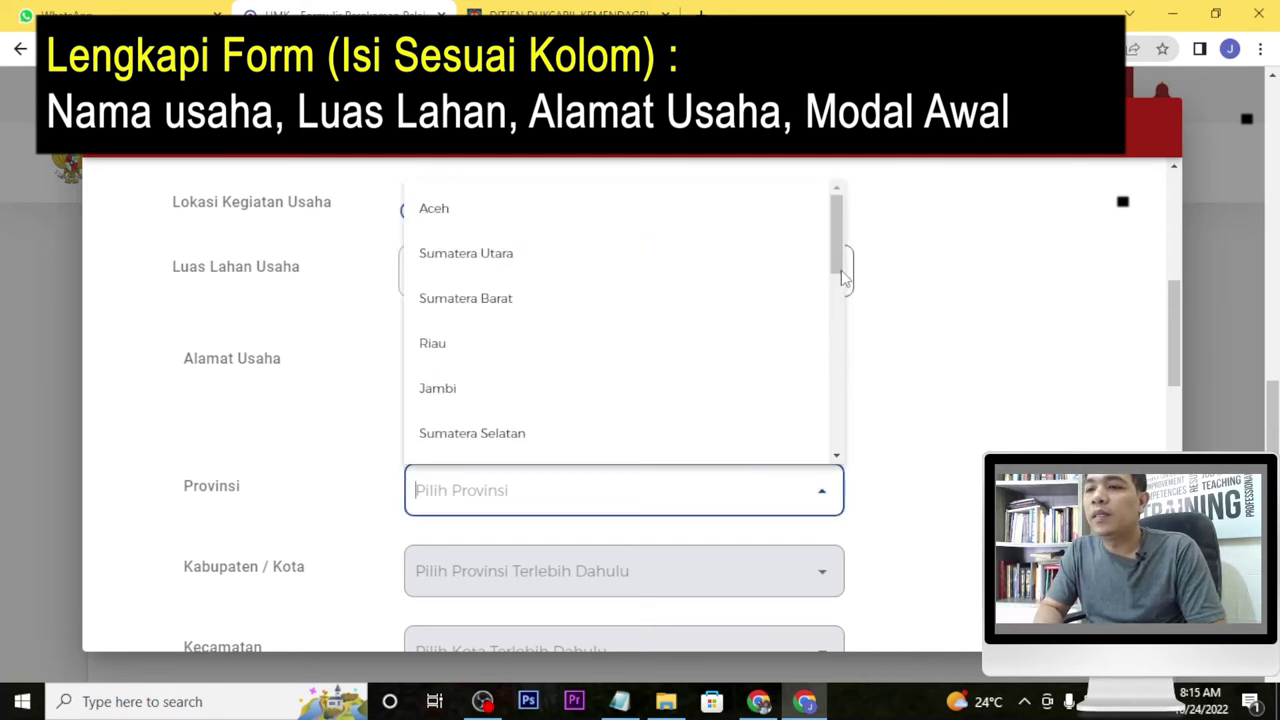
left_click_drag(835, 254, 836, 366)
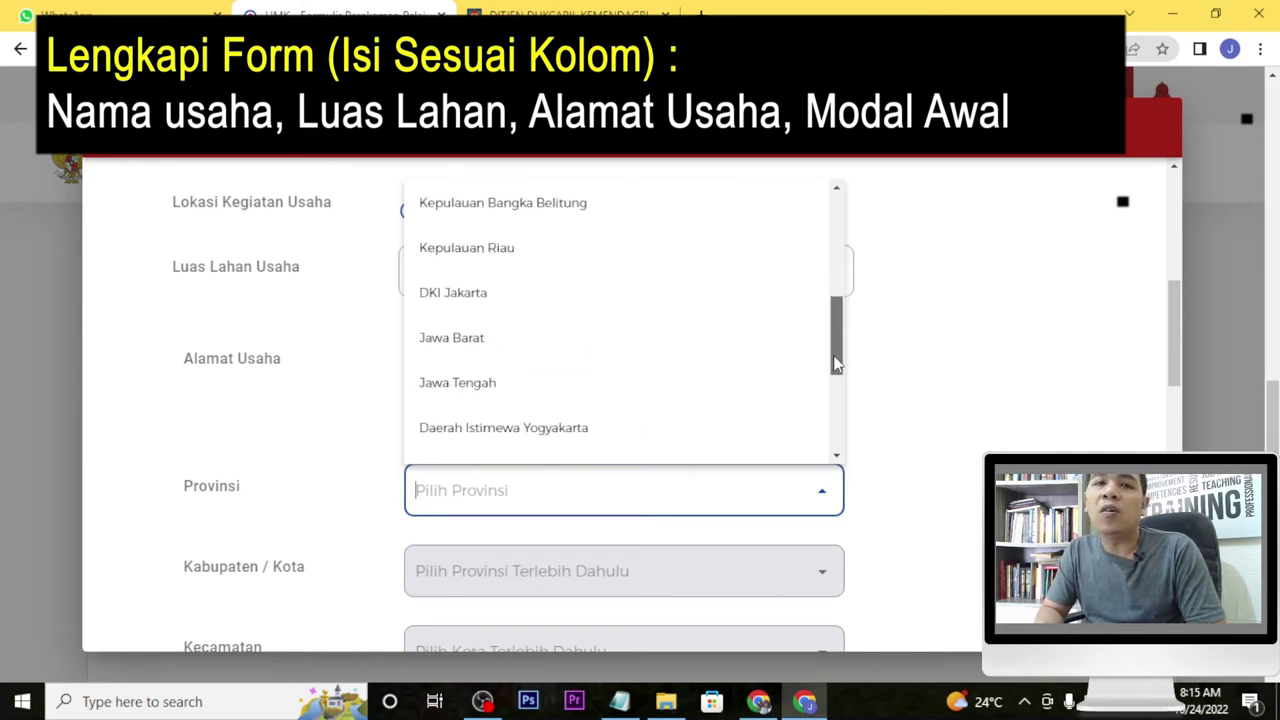
left_click(657, 343)
scroll(757, 374, "down", 1)
scroll(735, 346, "down", 7)
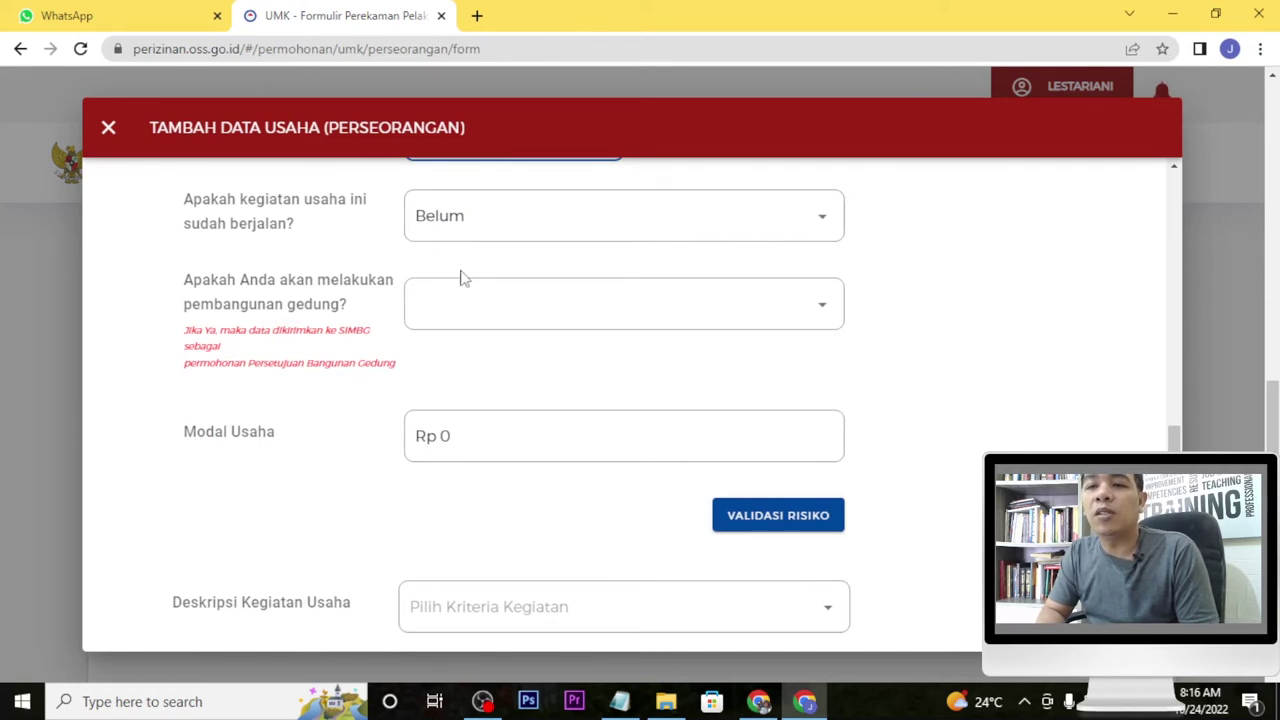
Answer Tidak for building construction, enter Rp 1000000 capital, and run Validasi Risiko.
left_click(815, 315)
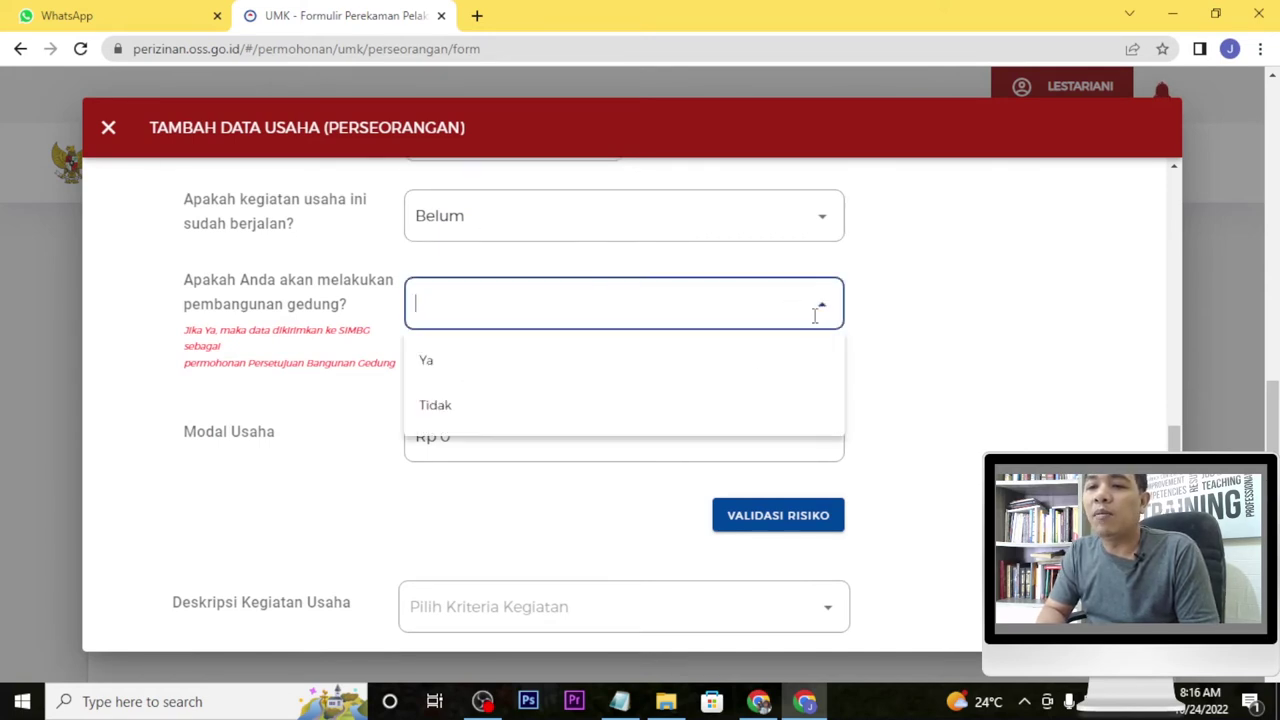
left_click(745, 418)
scroll(745, 418, "down", 2)
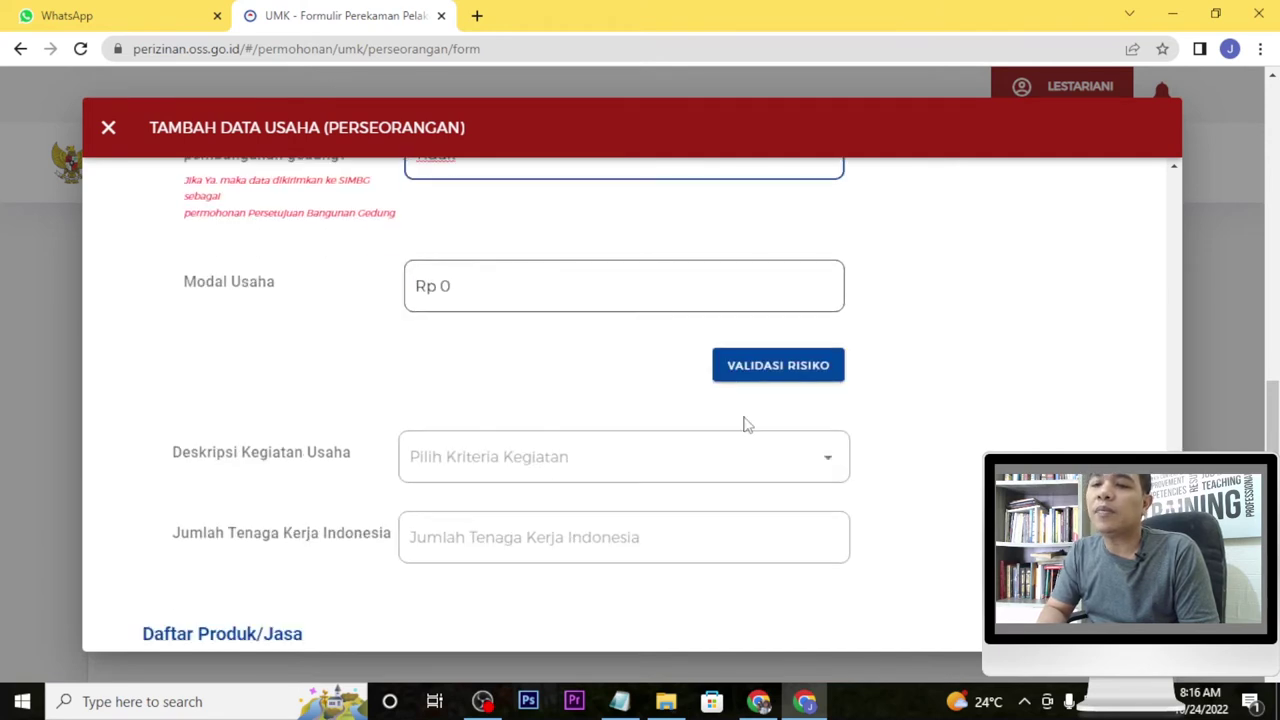
left_click(472, 289)
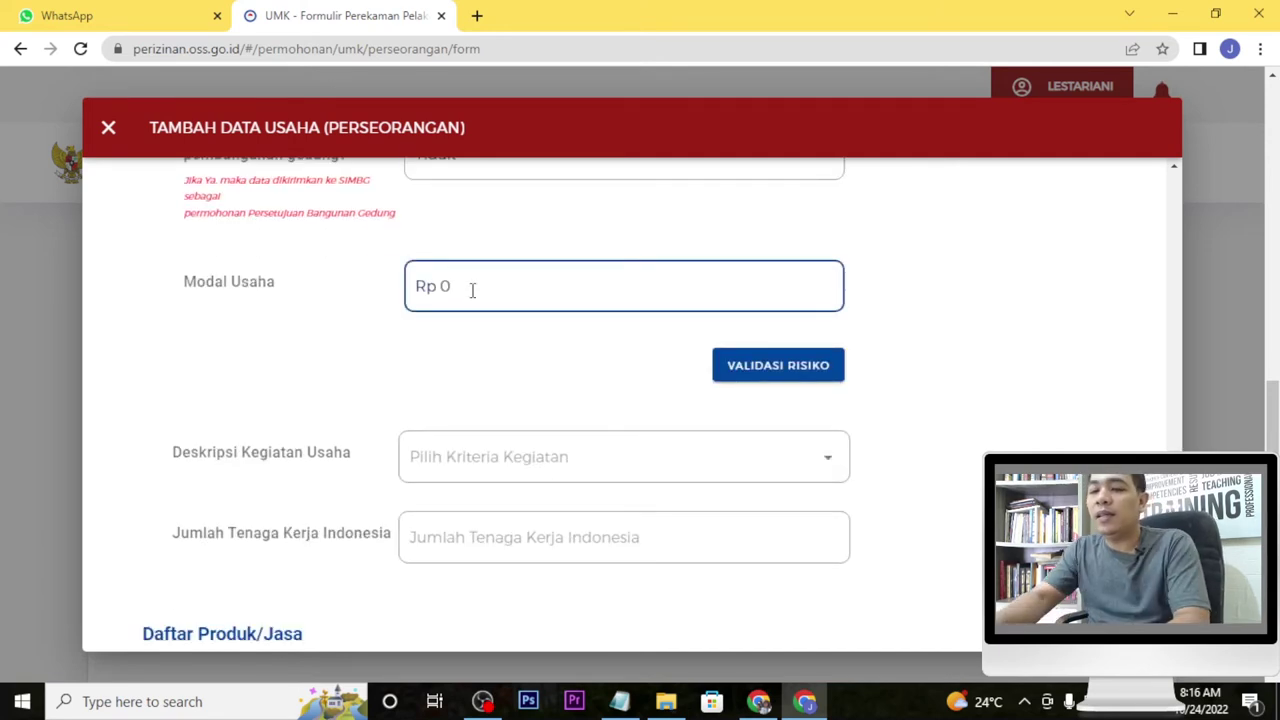
key("BackSpace")
type("1000000")
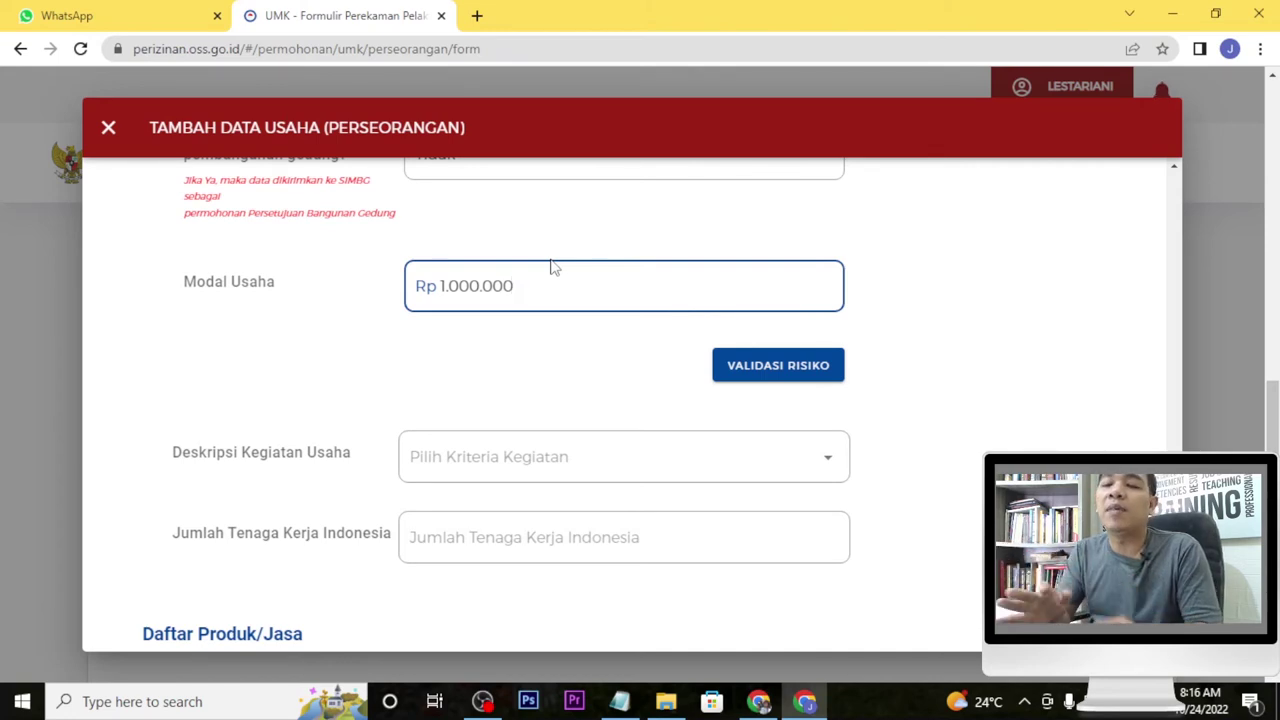
left_click(752, 366)
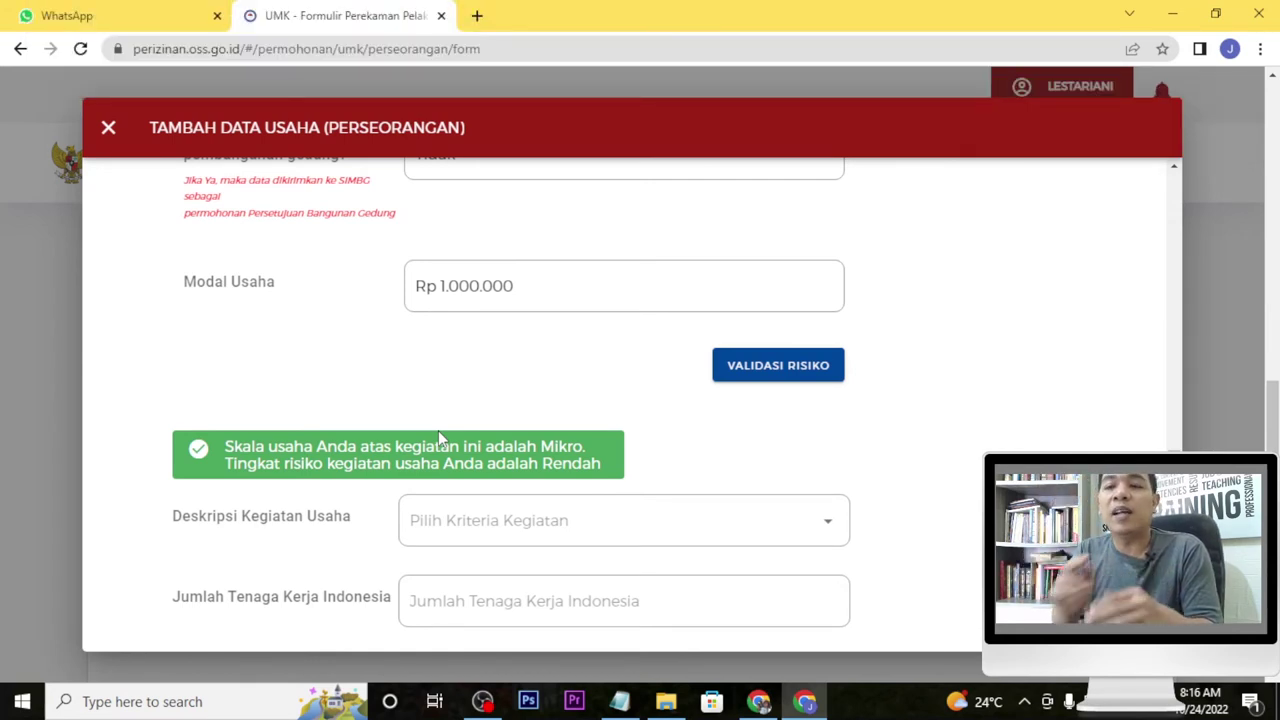
Choose 'Skala industri kecil dan menengah' as the activity description and enter 1 Indonesian worker.
scroll(866, 469, "down", 2)
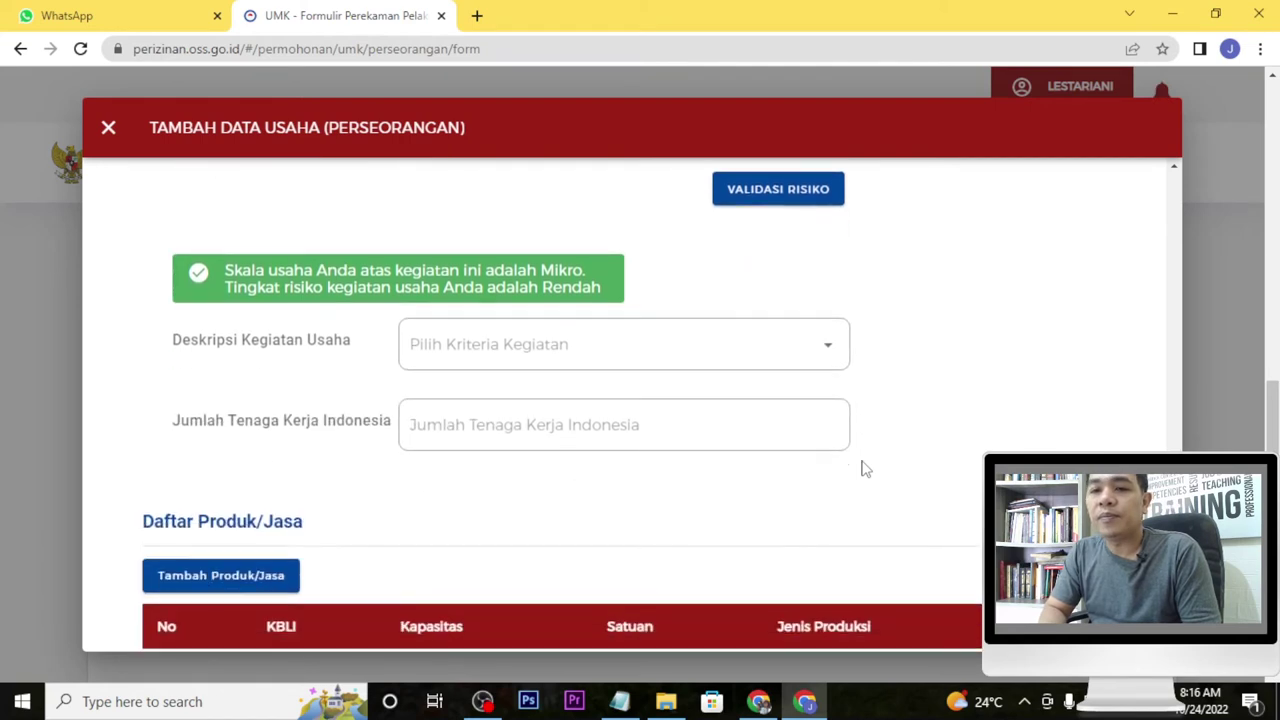
left_click(839, 345)
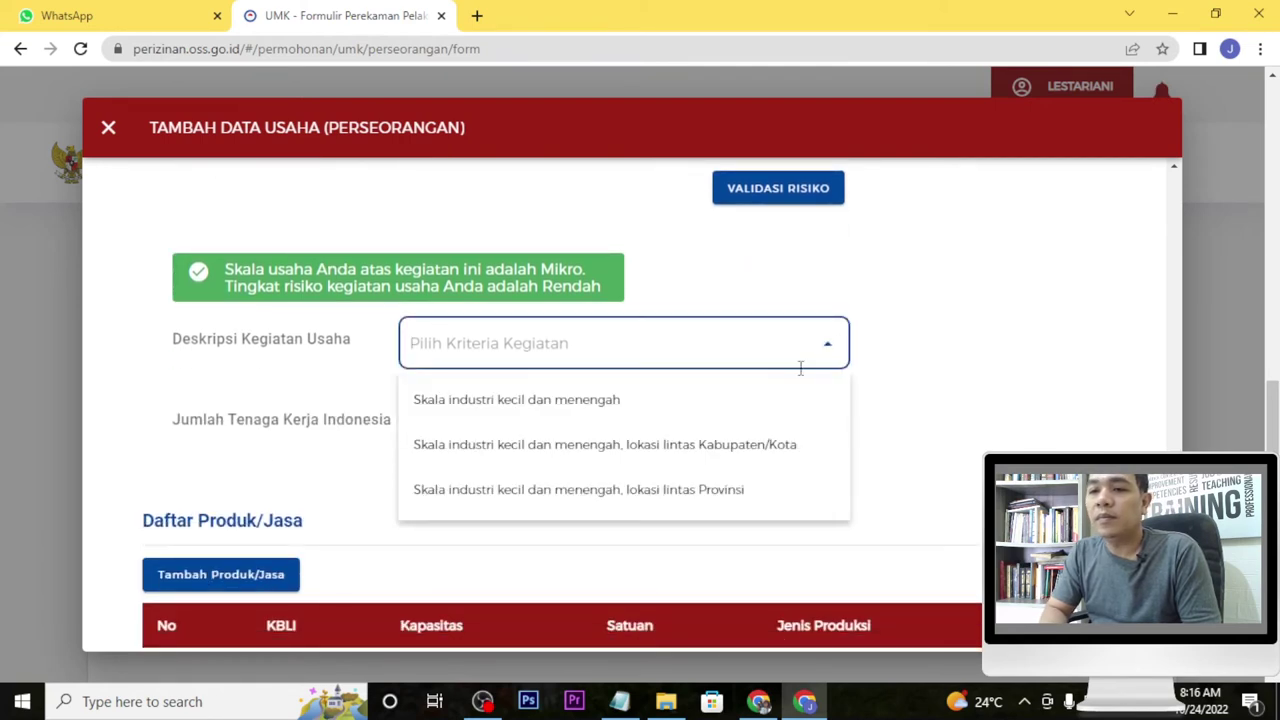
left_click(742, 404)
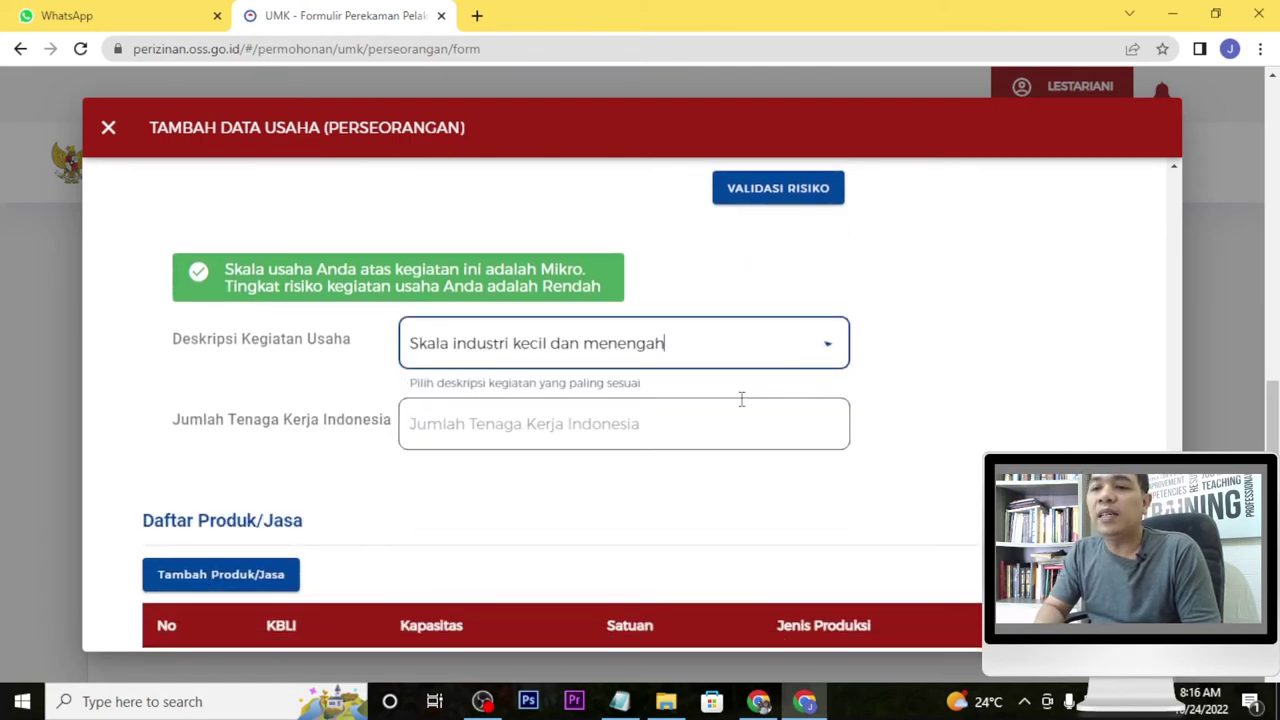
key("super+Tab")
left_click(183, 180)
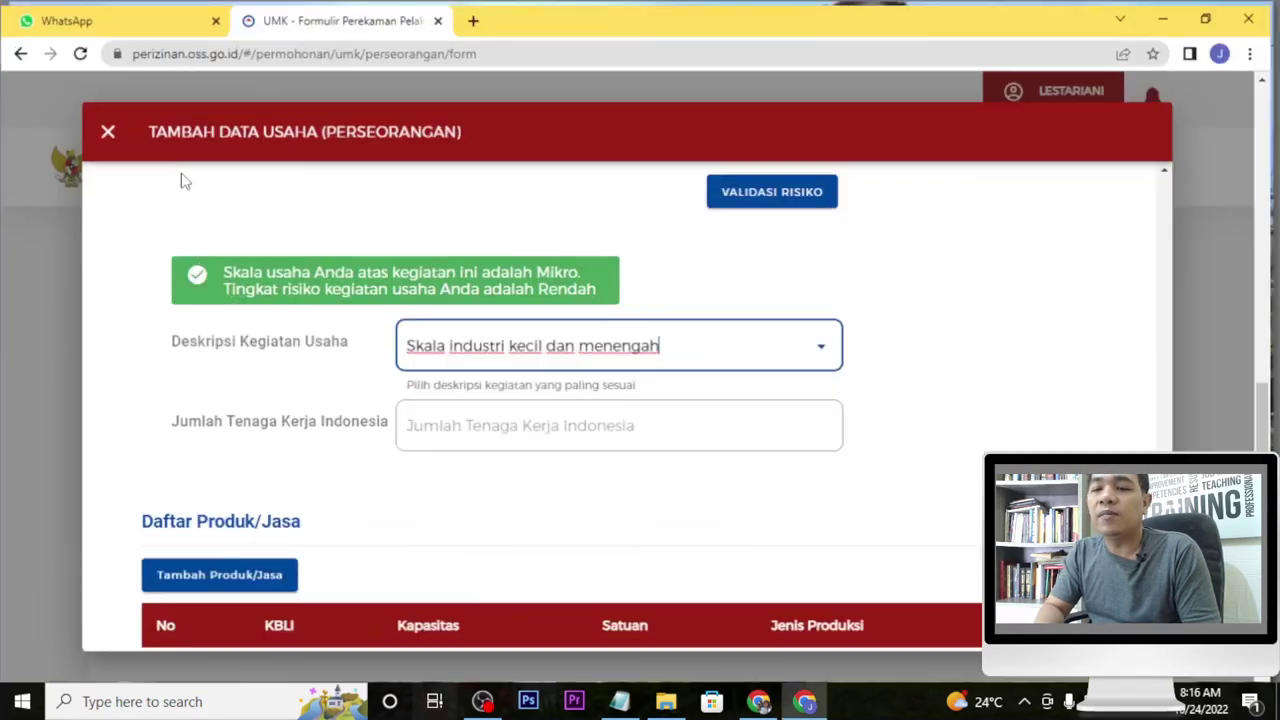
left_click(599, 428)
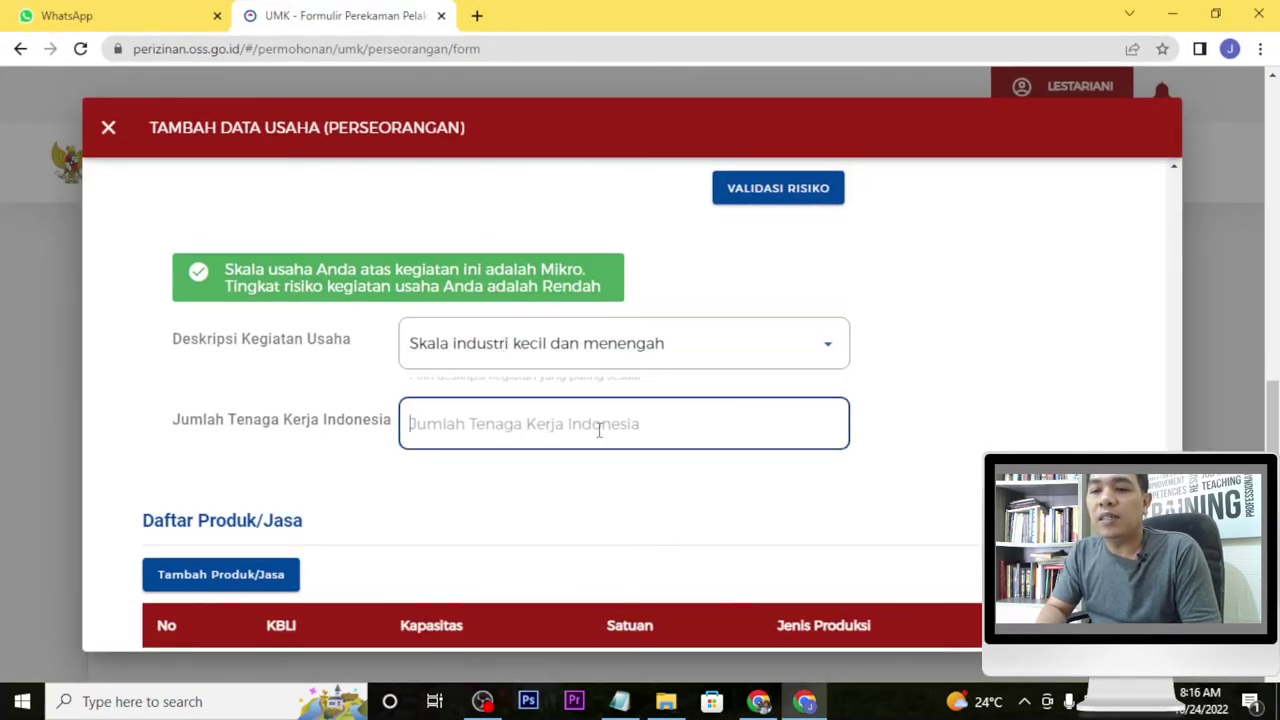
type("1")
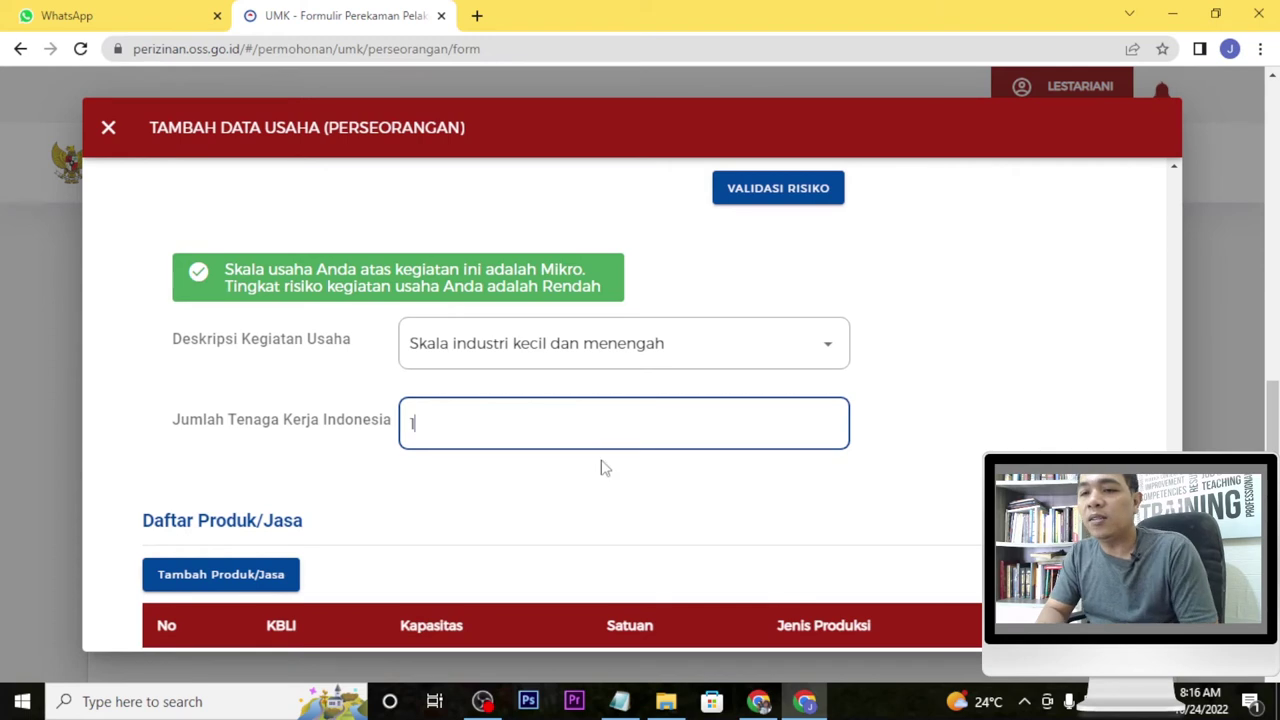
left_click(676, 520)
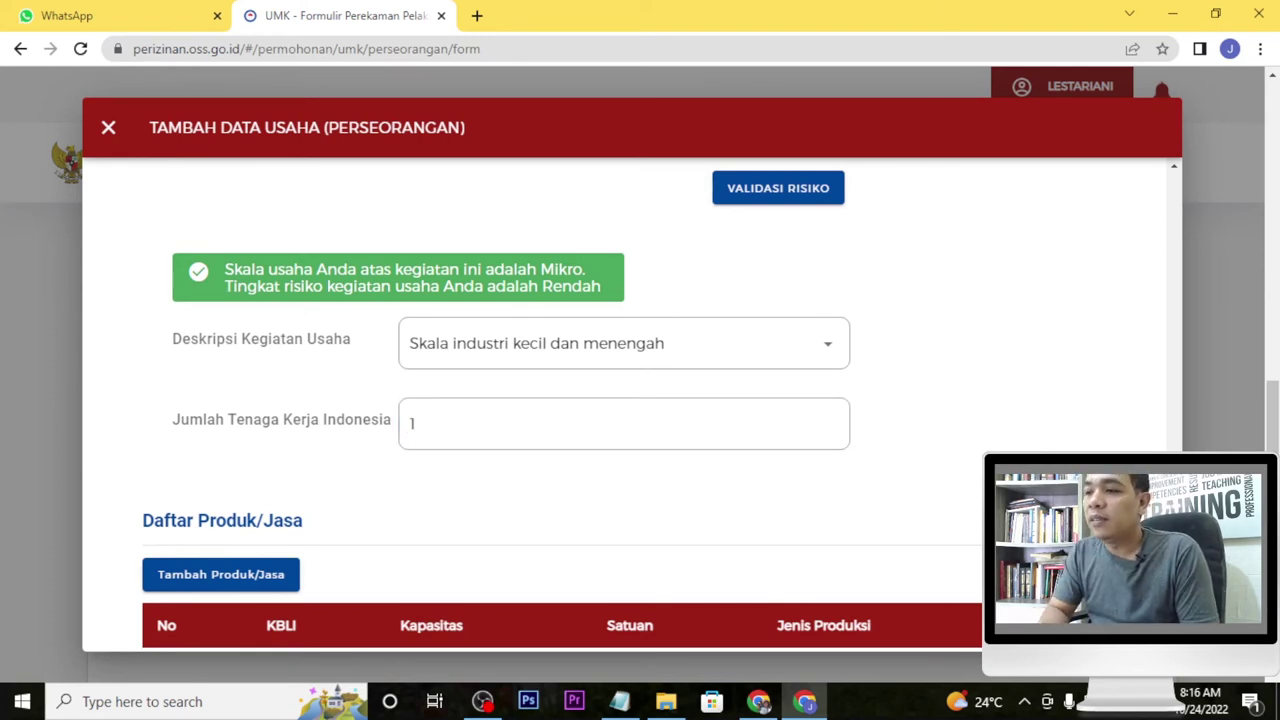
scroll(243, 209, "down", 2)
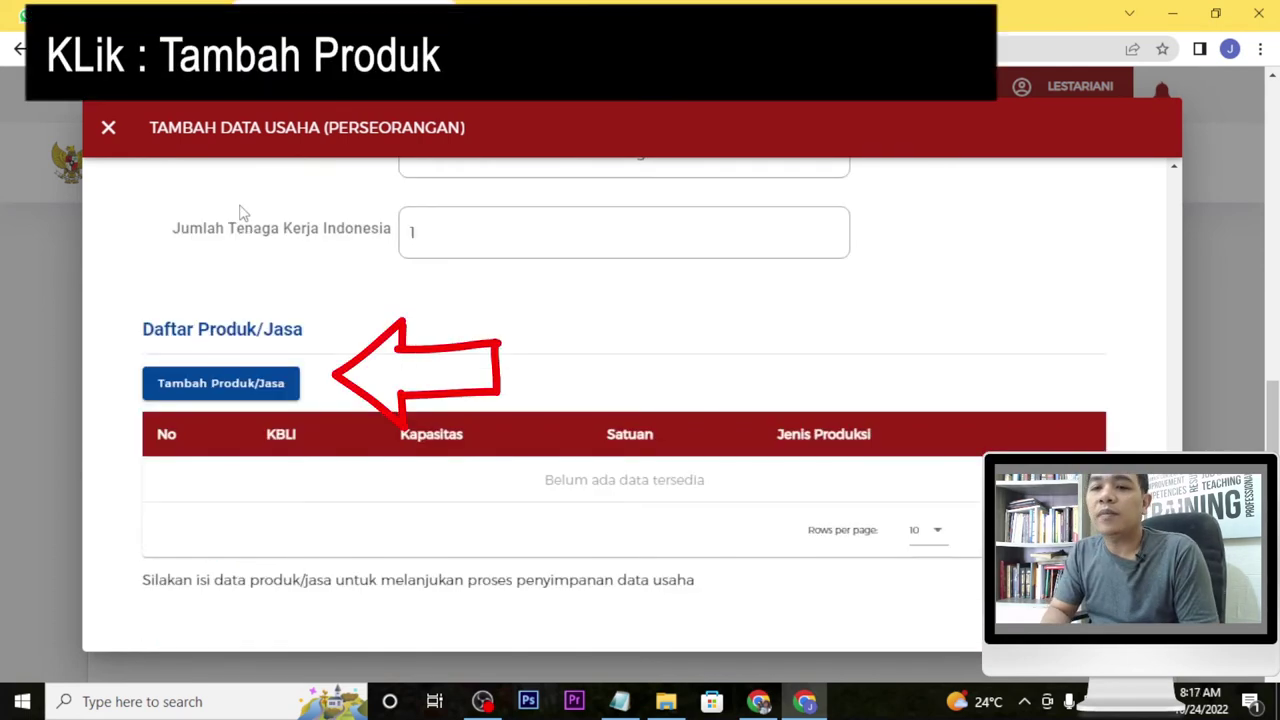
Add a product of type Lainnya named 'peyek'.
left_click(222, 384)
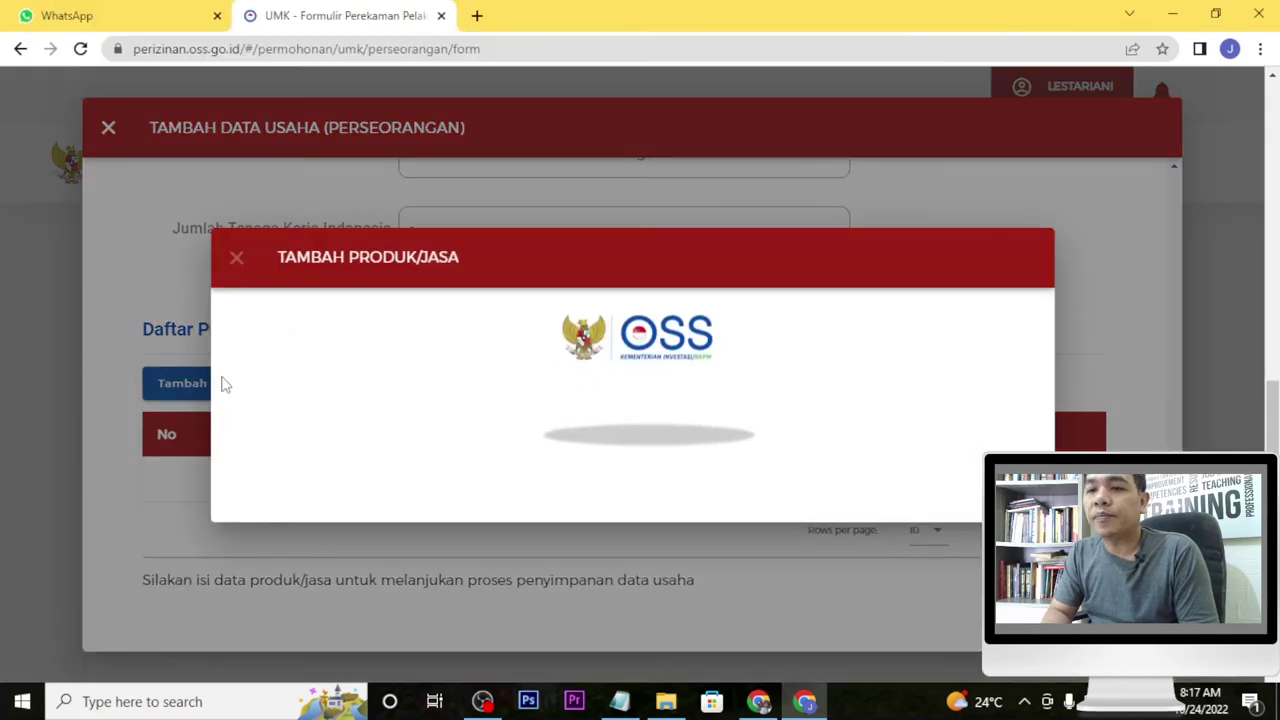
left_click(380, 305)
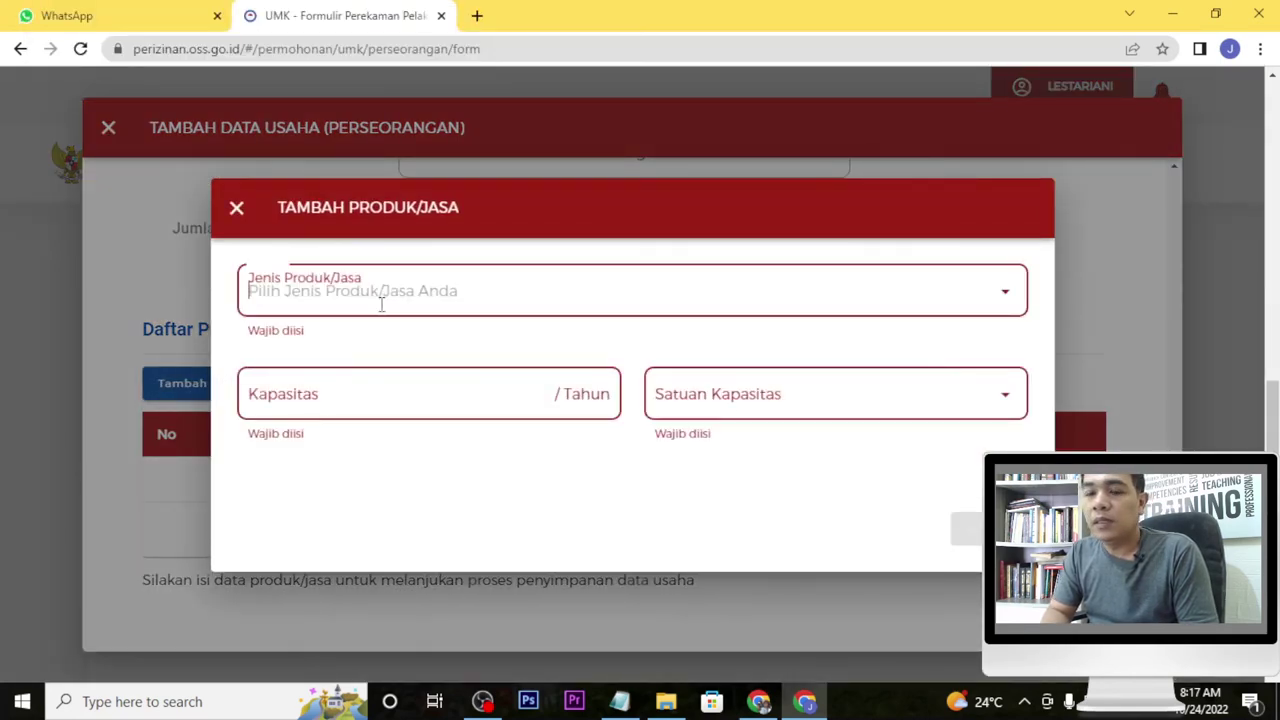
left_click(423, 391)
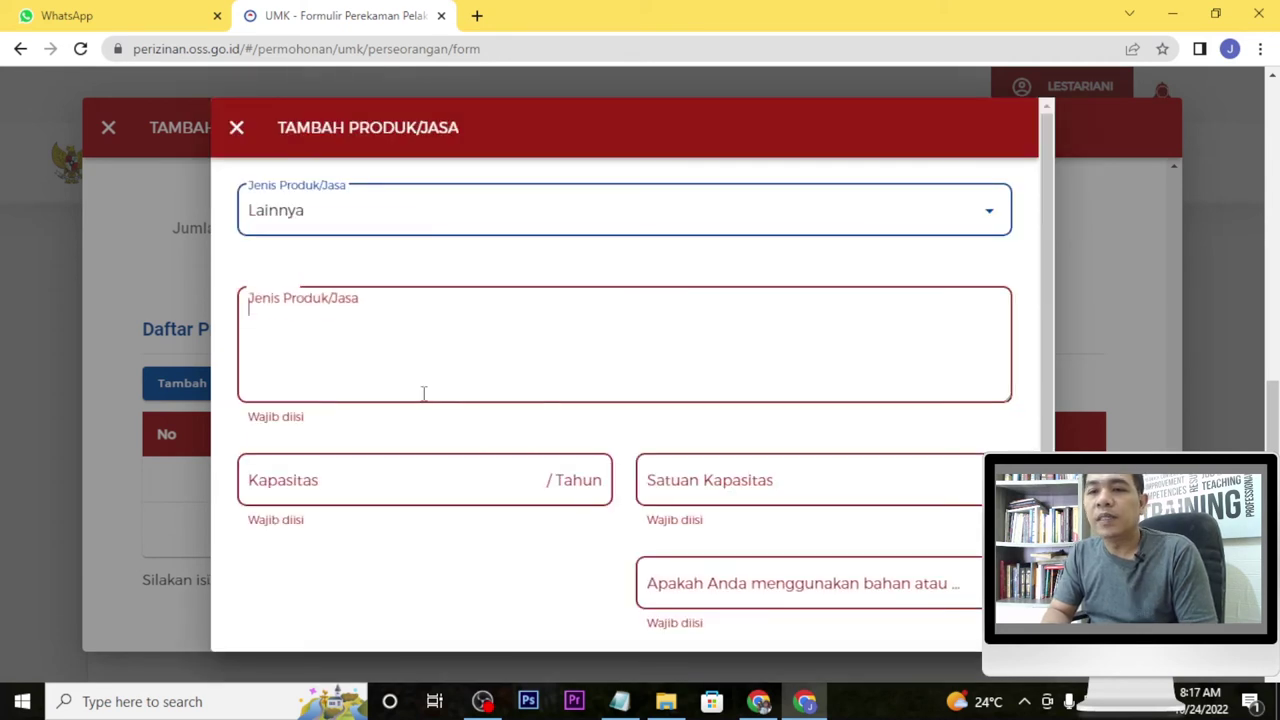
type("Rem")
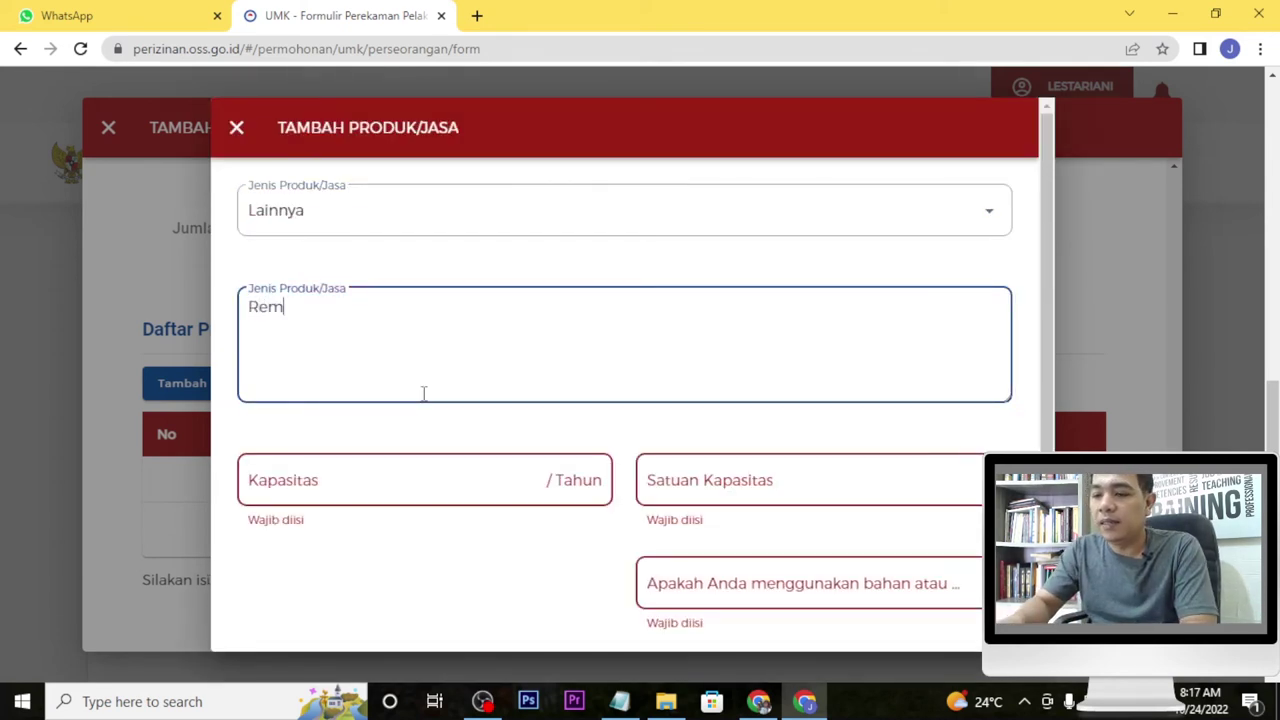
key("BackSpace")
key("BackSpace")
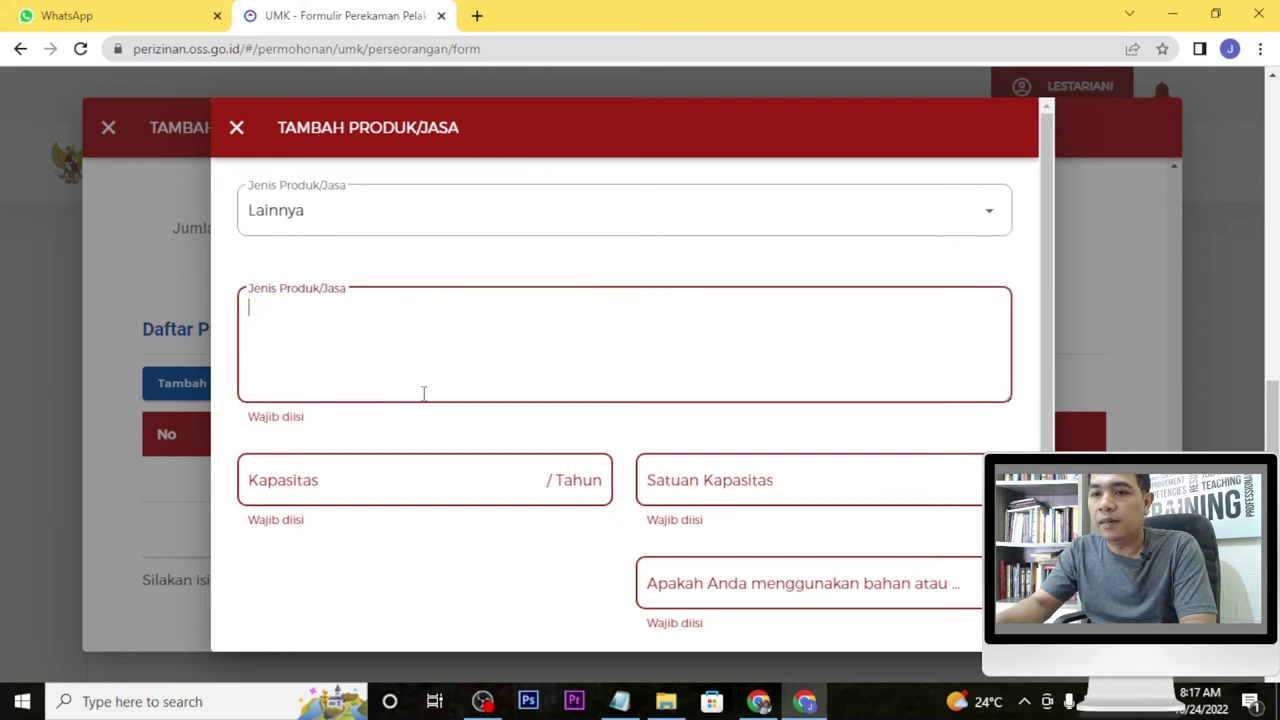
type("peyek")
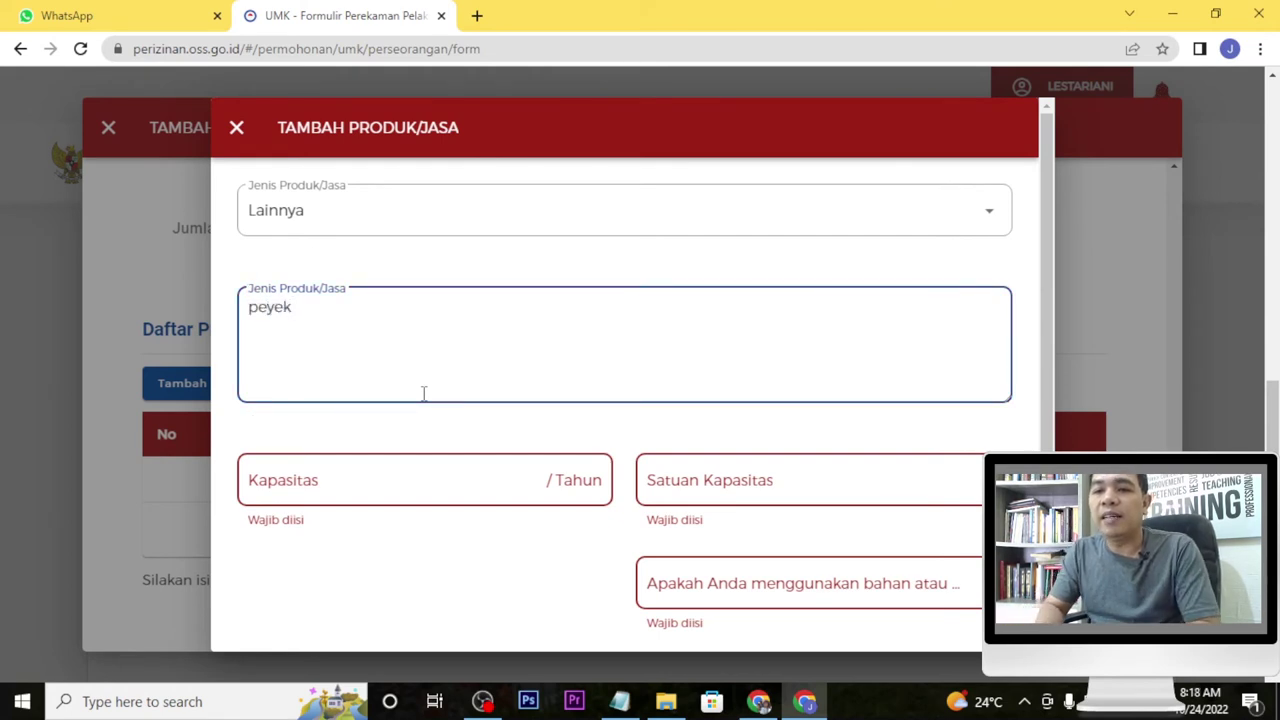
key("ctrl+a")
Set the product capacity unit to Kg and the yearly capacity to 100.
left_click(471, 494)
left_click(709, 477)
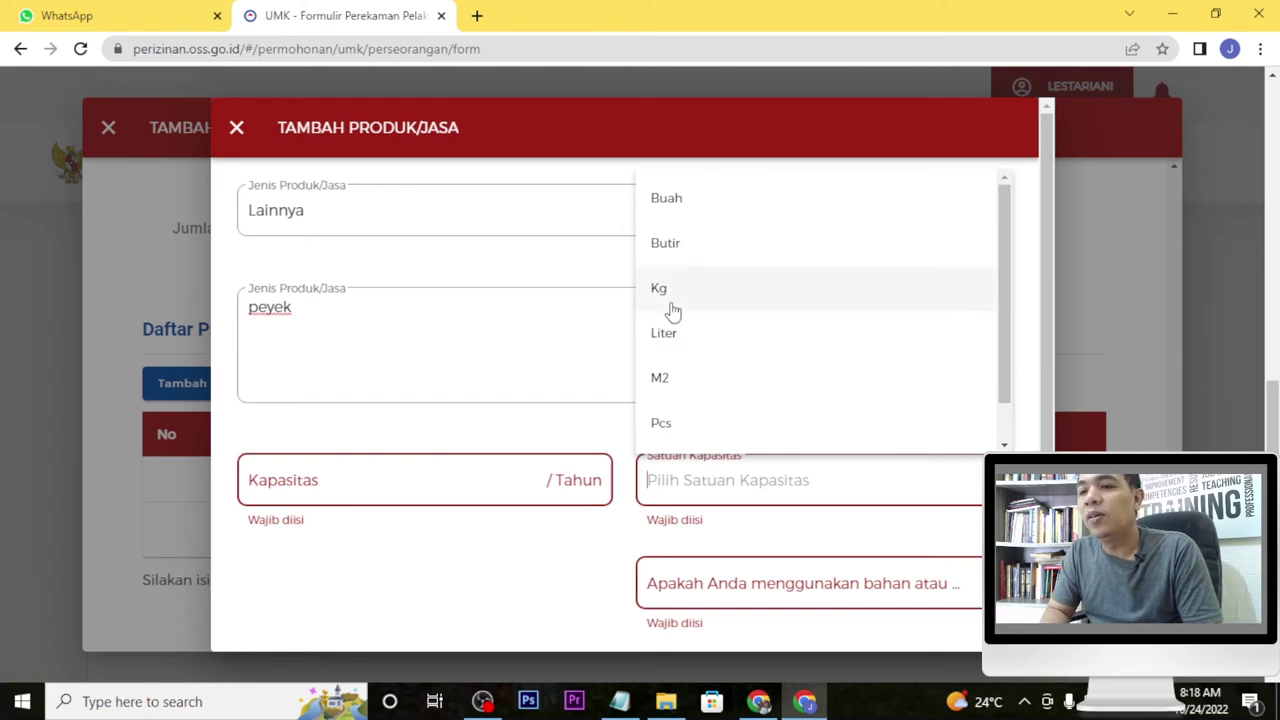
left_click(671, 300)
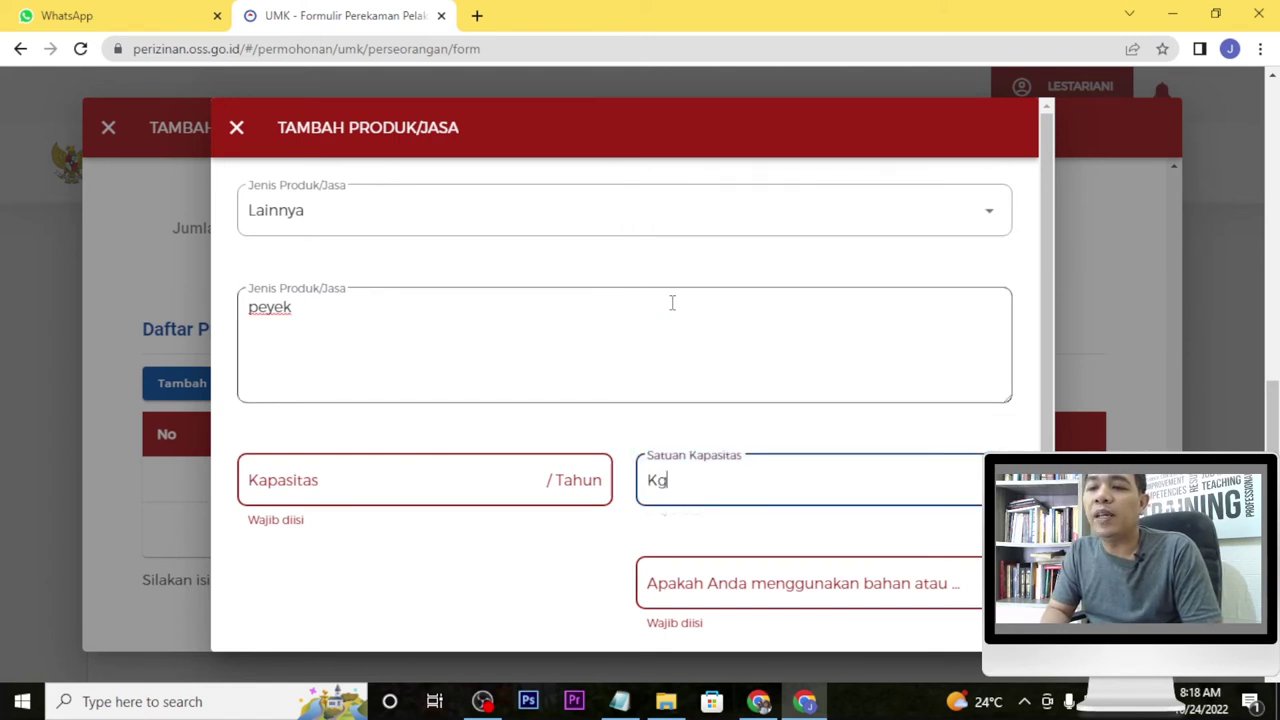
left_click(469, 480)
left_click(777, 486)
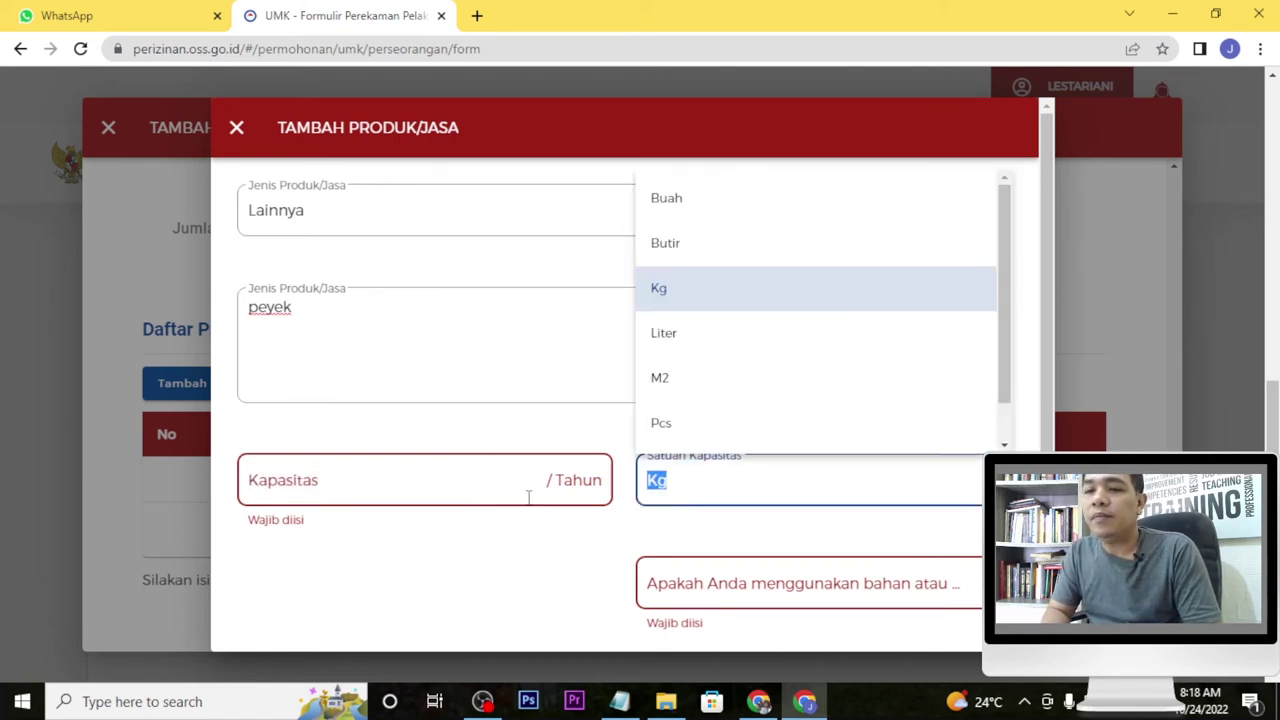
left_click(480, 467)
type("100")
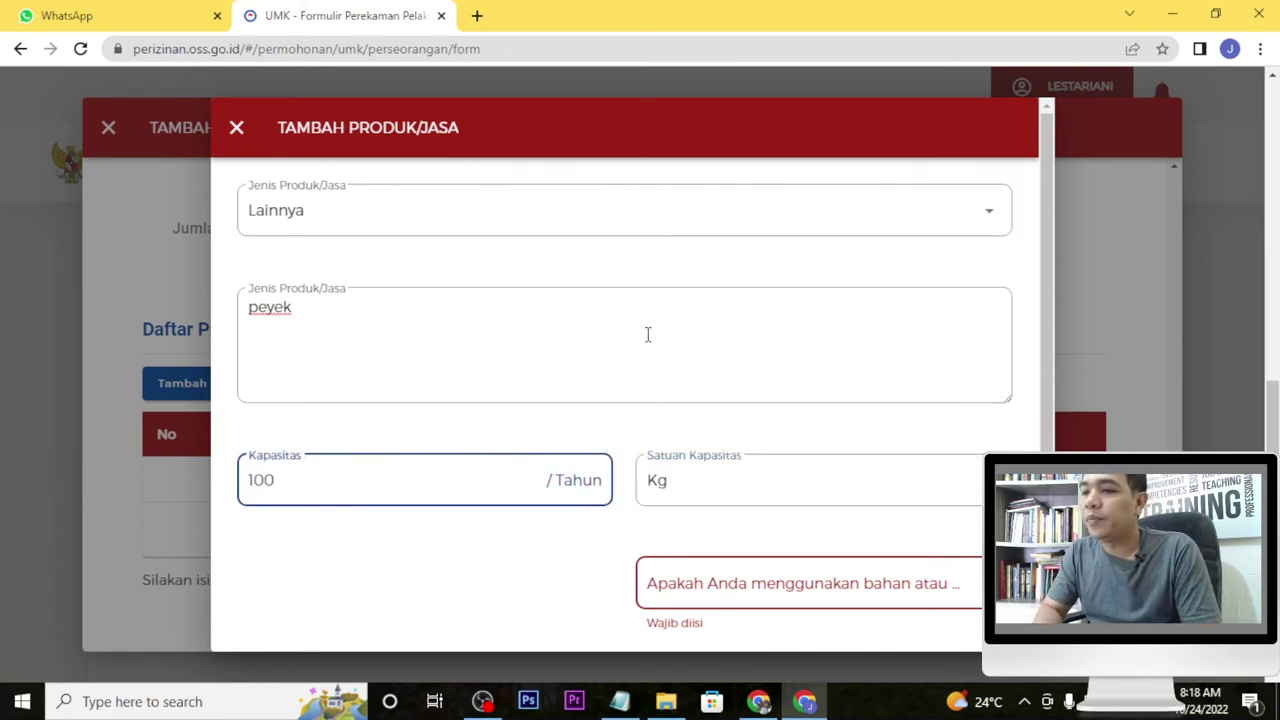
scroll(1048, 280, "down", 1)
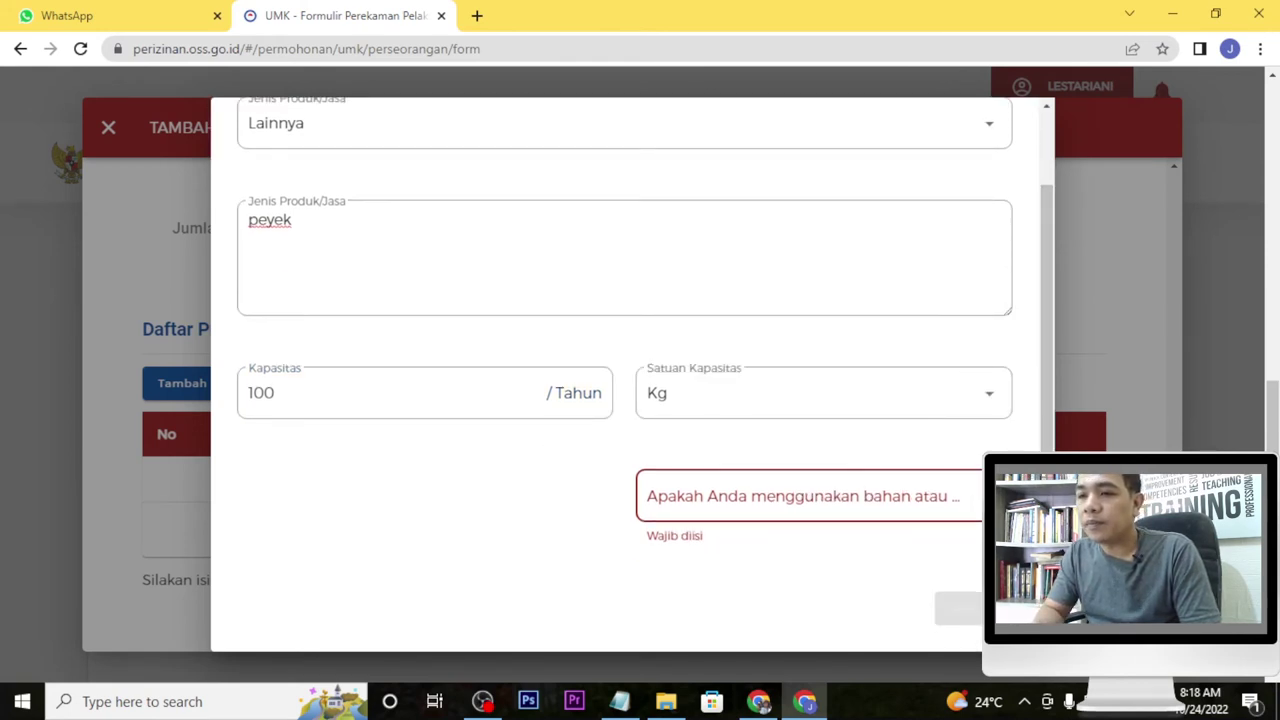
Answer Tidak for non-halal materials and Belum for halal certificate, then save peyek.
left_click(810, 495)
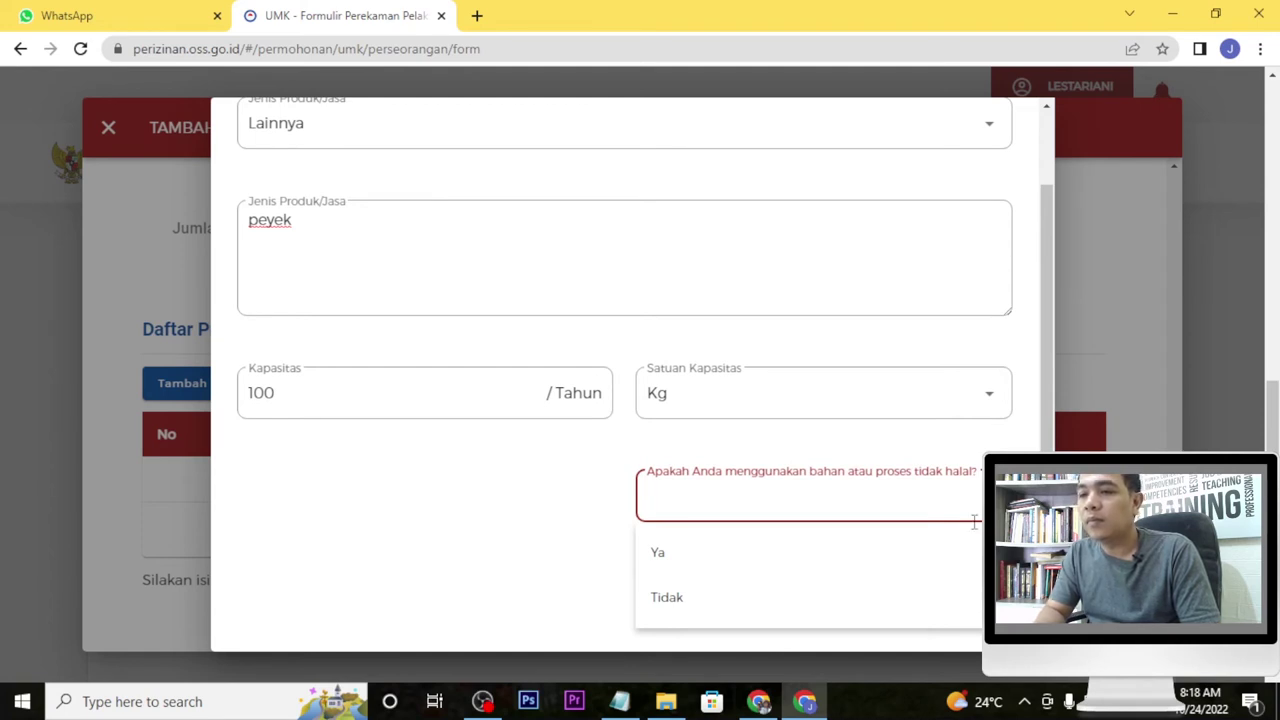
left_click(781, 601)
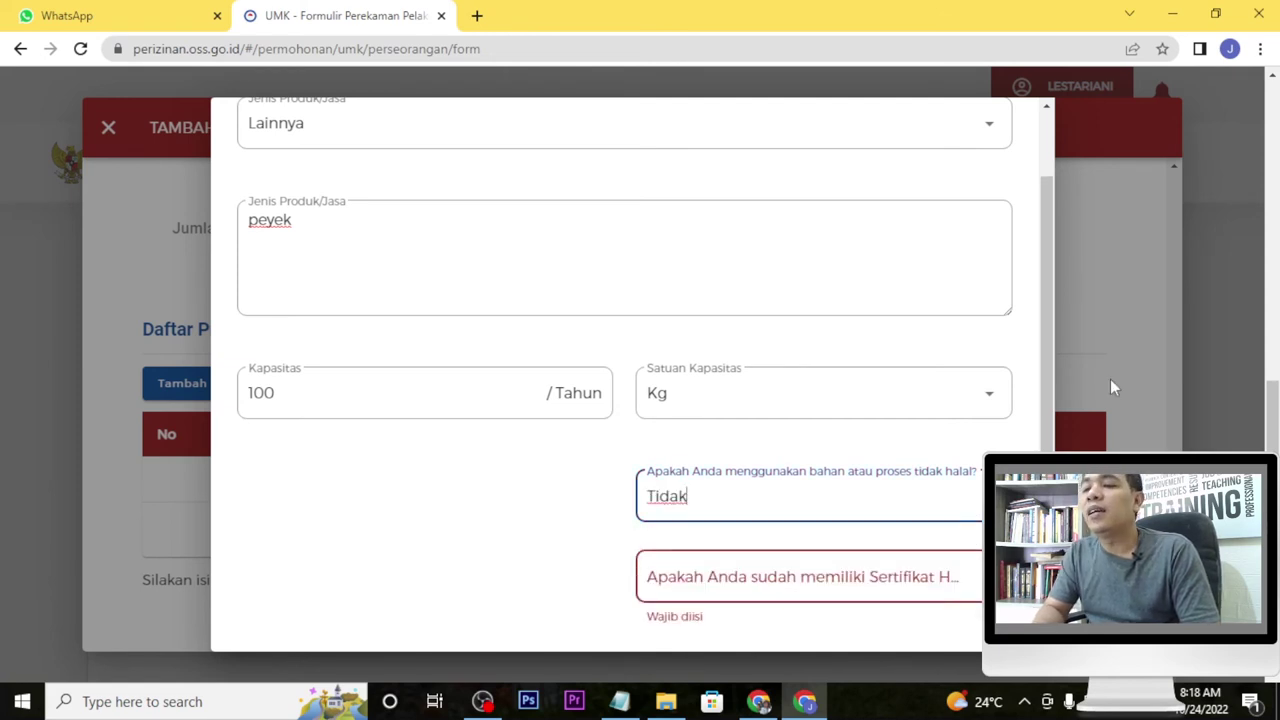
scroll(1048, 334, "down", 1)
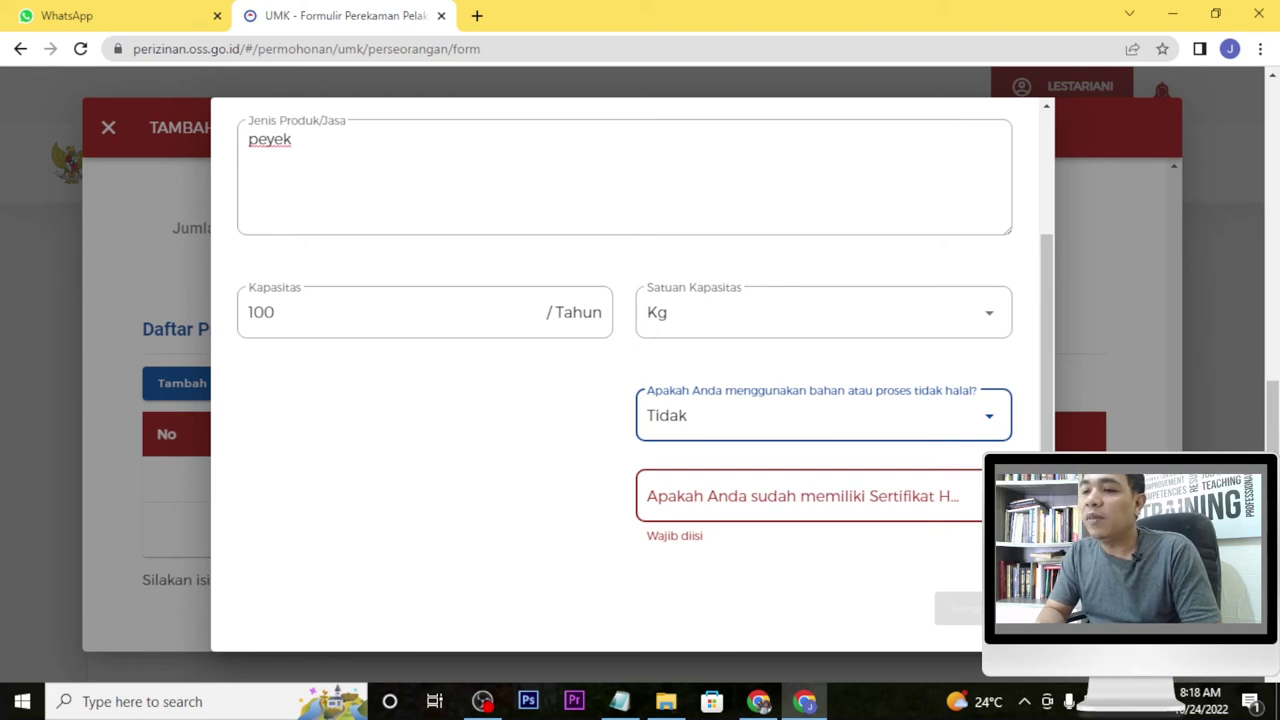
left_click(905, 496)
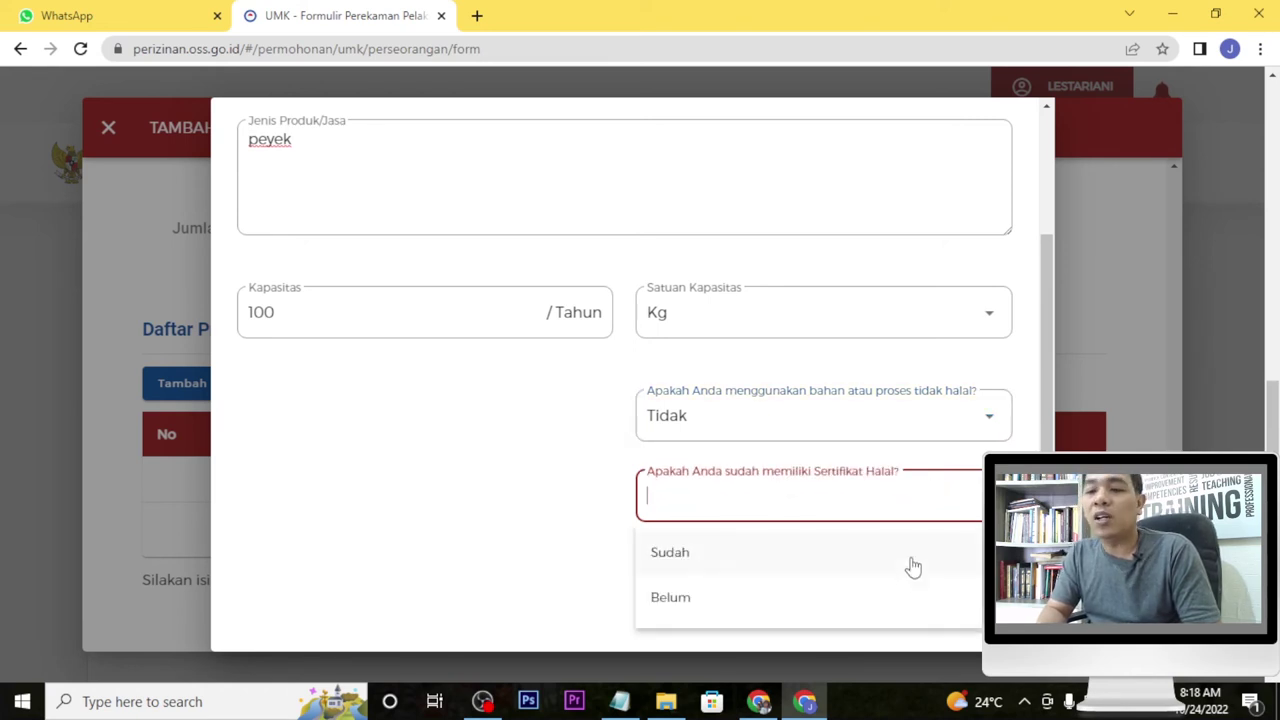
left_click(887, 601)
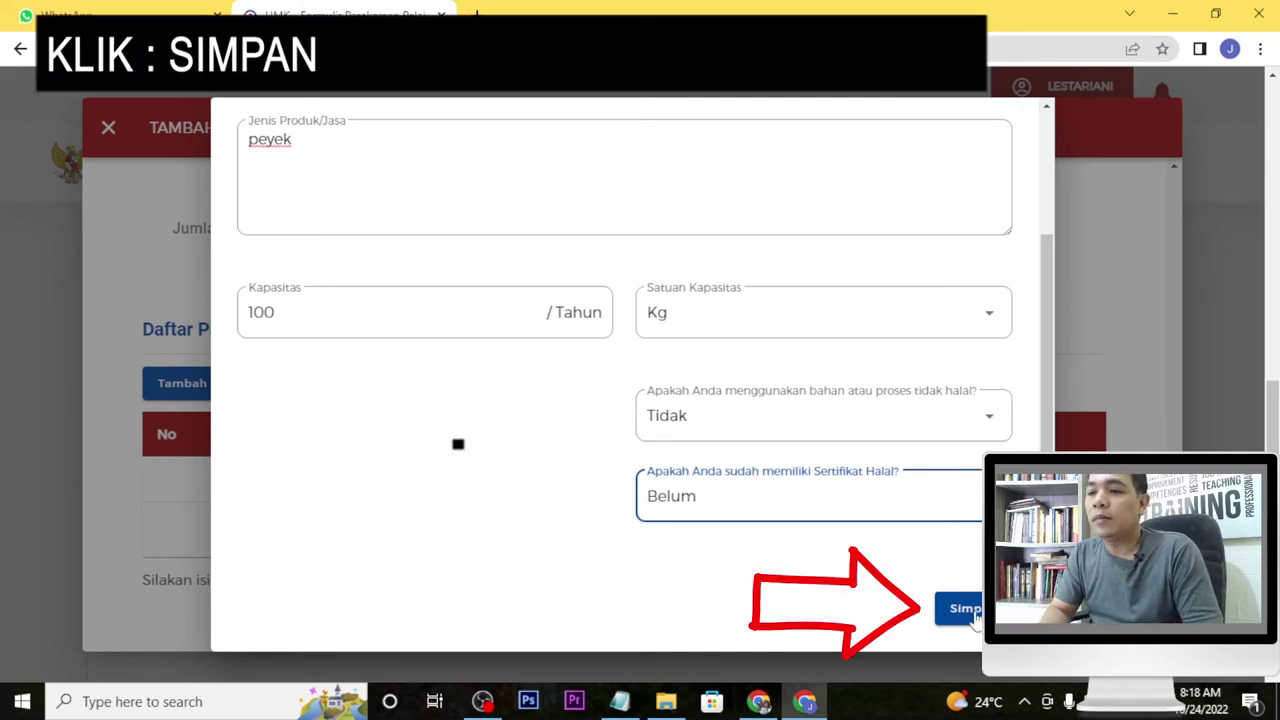
left_click(965, 610)
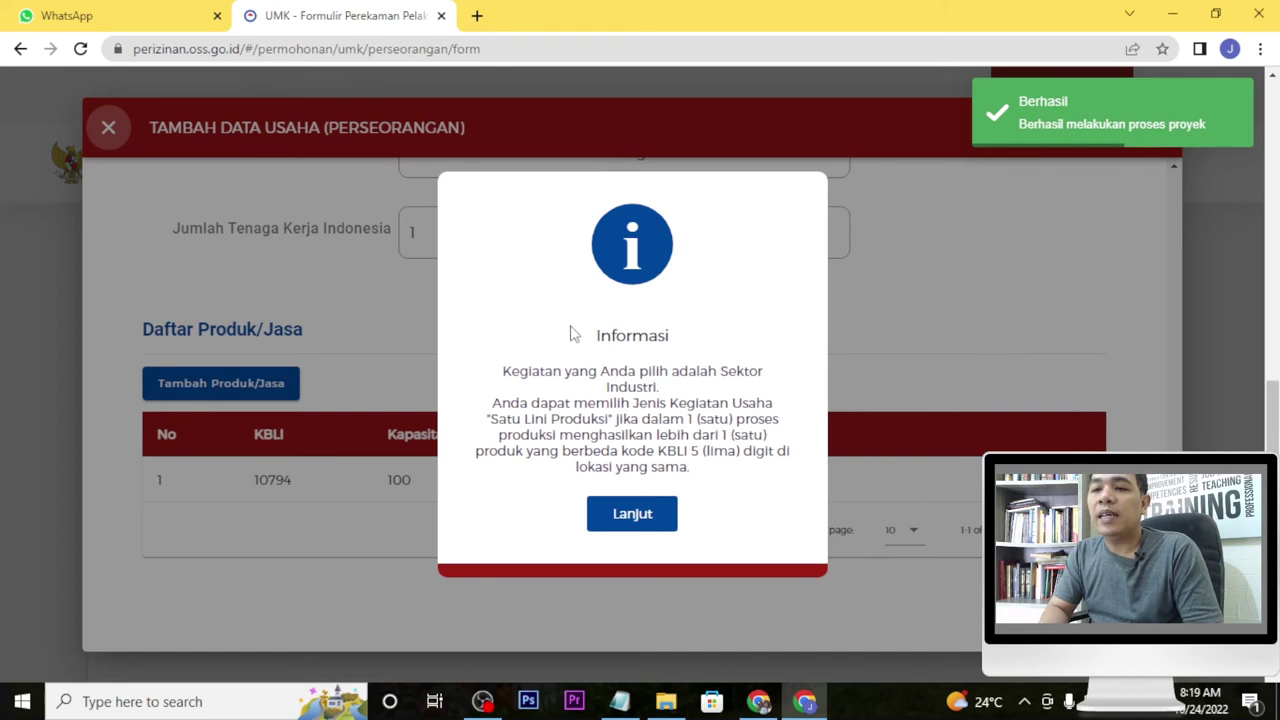
Continue past the industry-sector notice and scroll to the Daftar Kegiatan Usaha table.
left_click(630, 514)
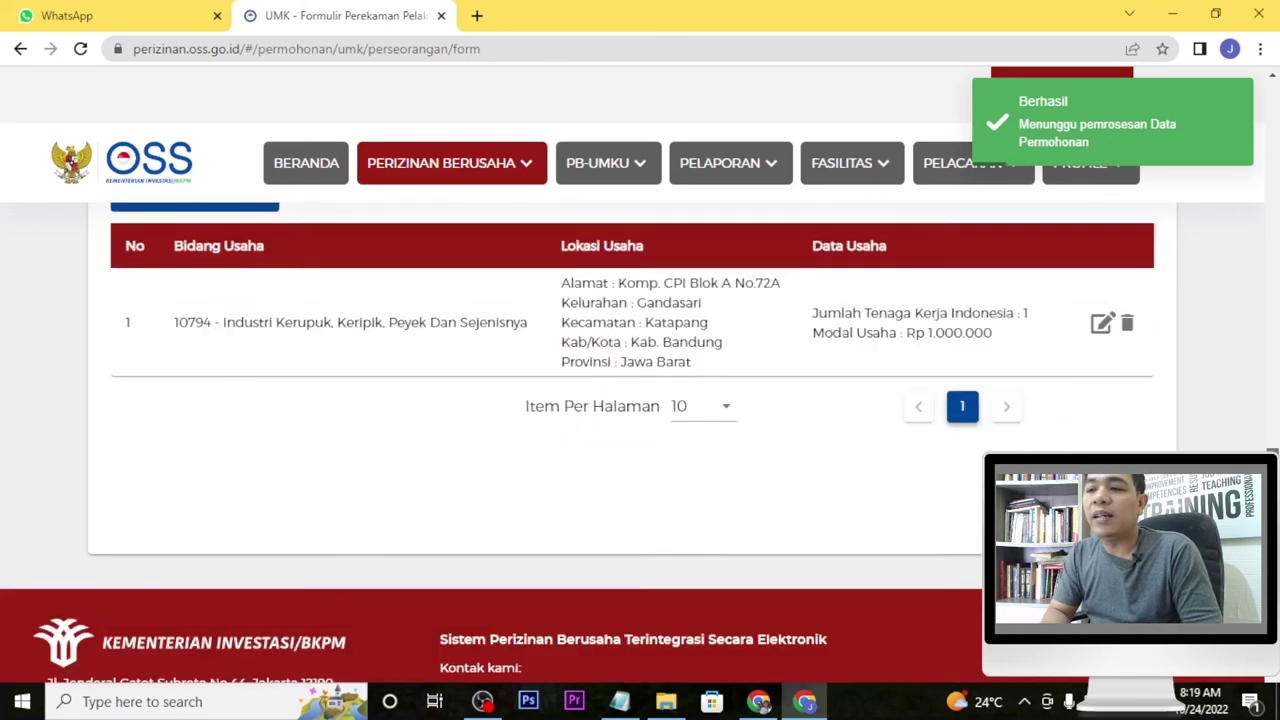
left_click_drag(1268, 410, 1272, 443)
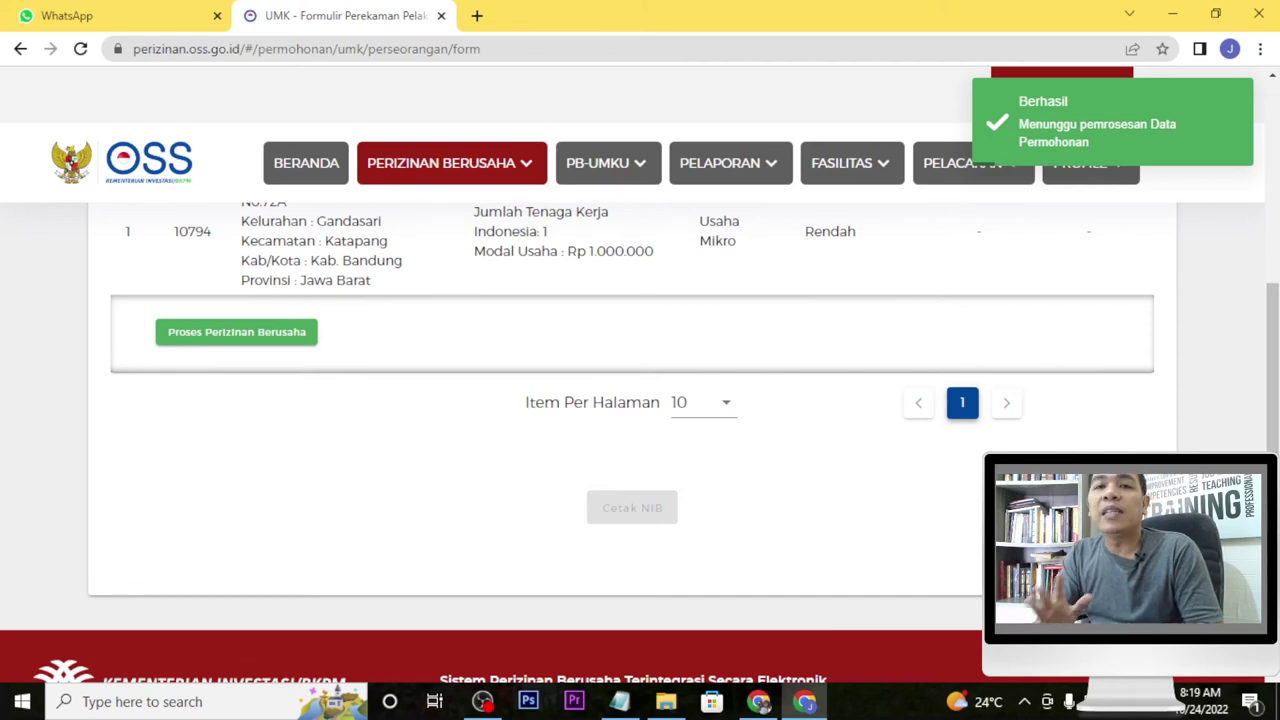
left_click_drag(1274, 422, 1274, 368)
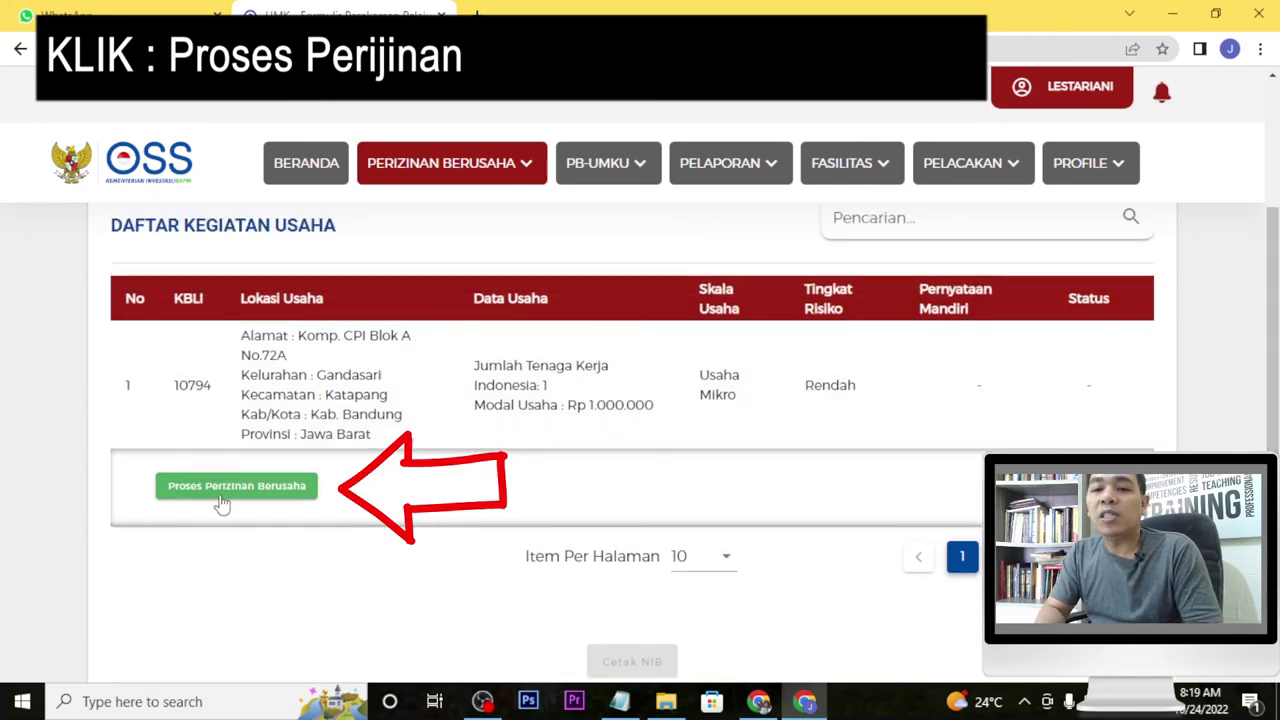
Start Proses Perizinan Berusaha and tick agreement to the K3L statement in Pernyataan Mandiri.
left_click(222, 490)
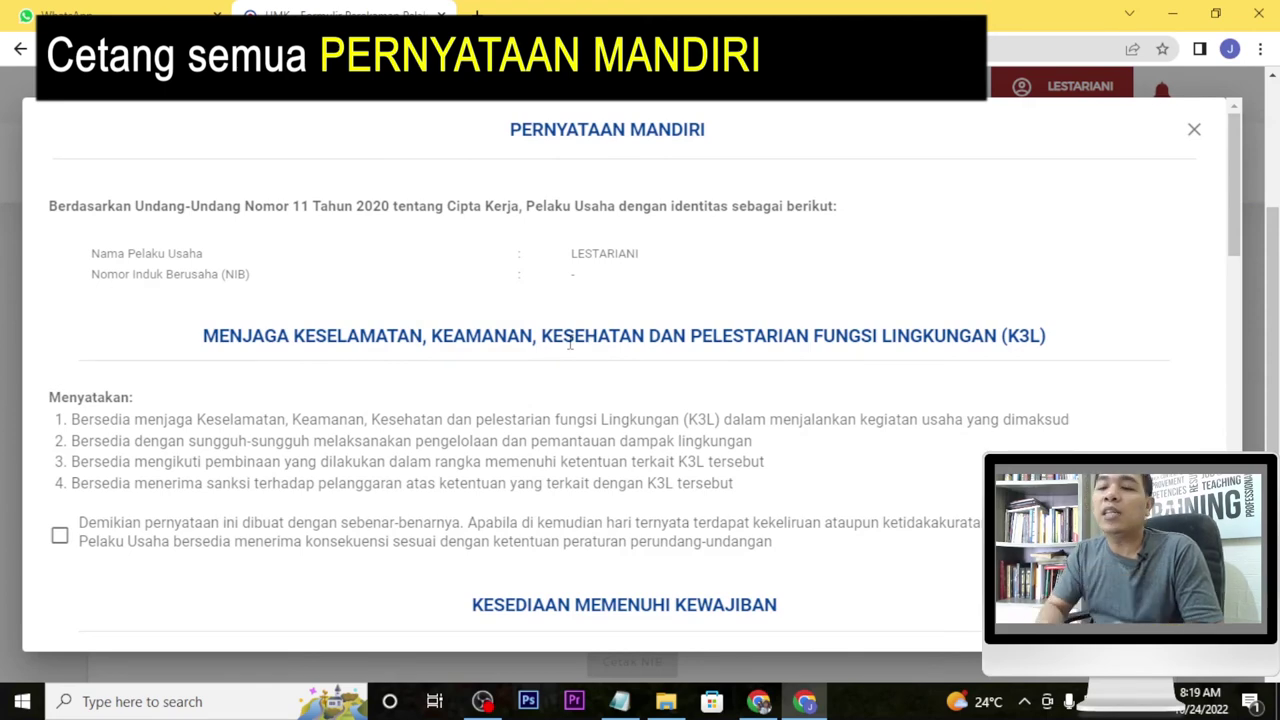
scroll(568, 418, "down", 3)
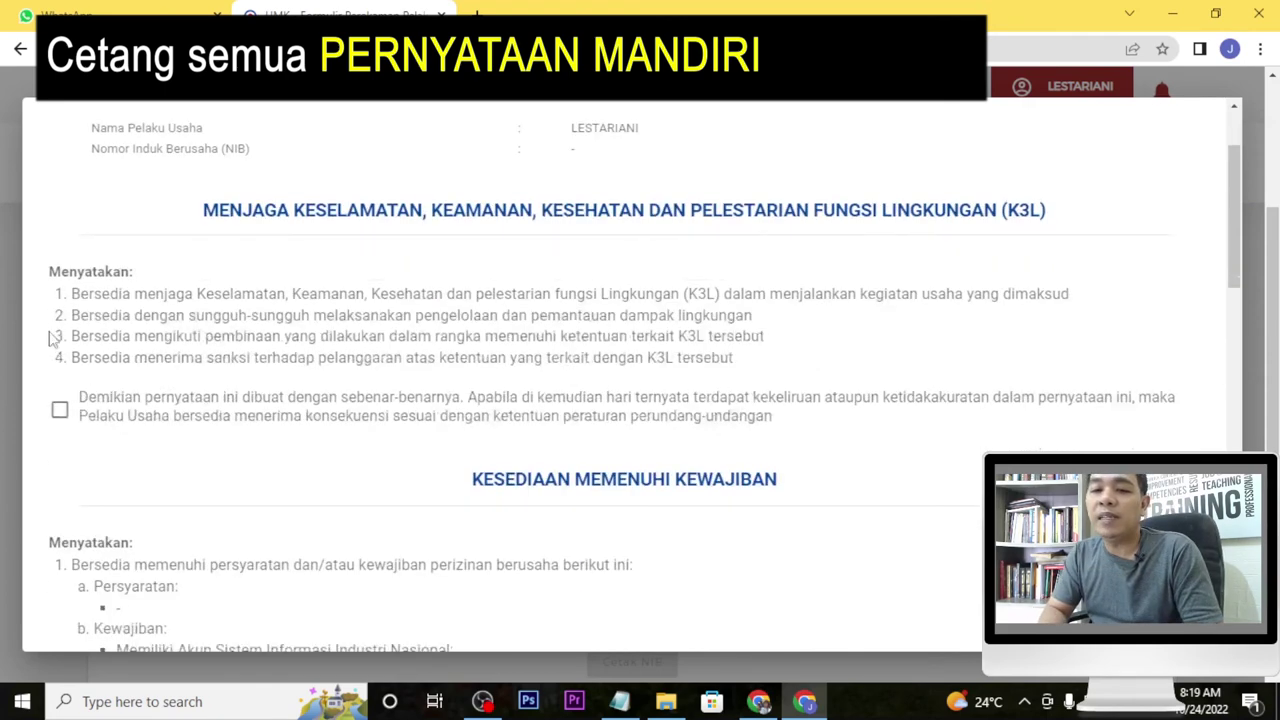
left_click(60, 409)
scroll(300, 450, "down", 1)
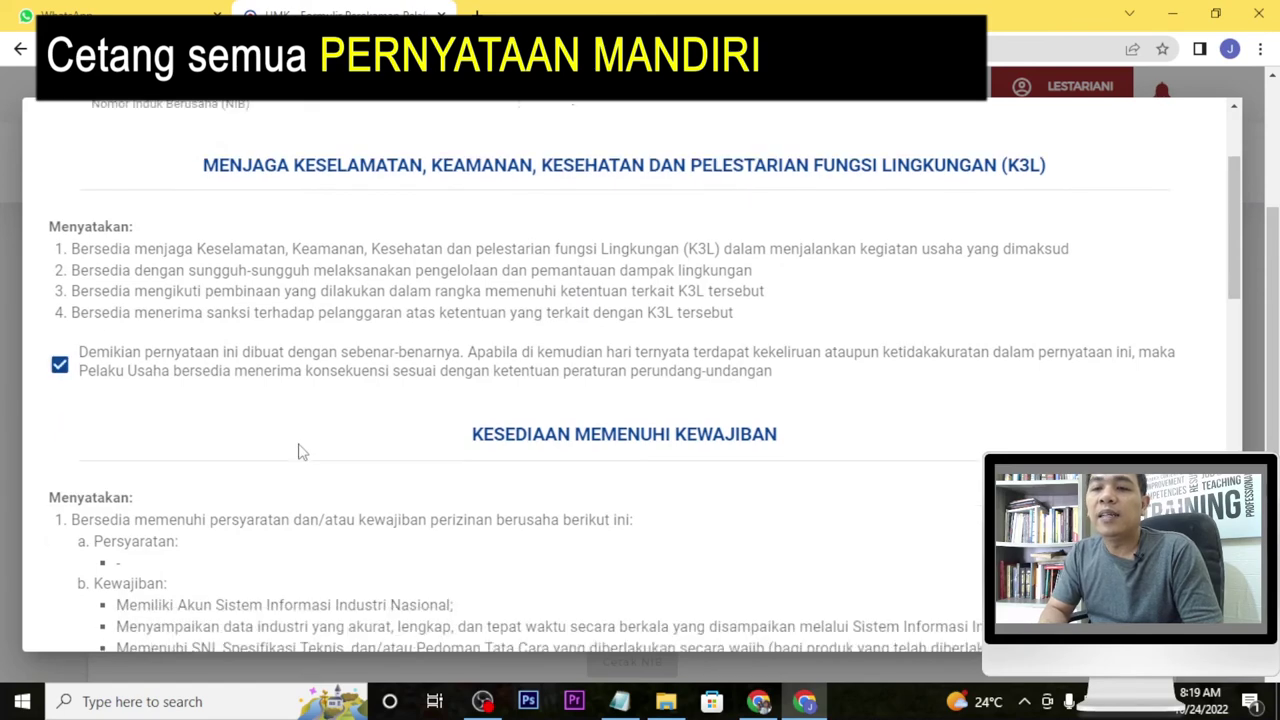